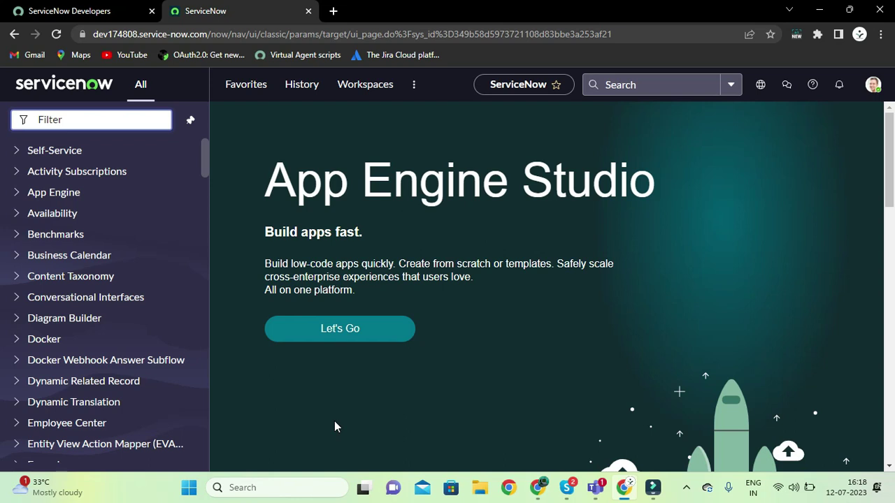
Filter the navigator for 'plugins' and open the Plugins application catalogue
click(95, 124)
text(plugin)
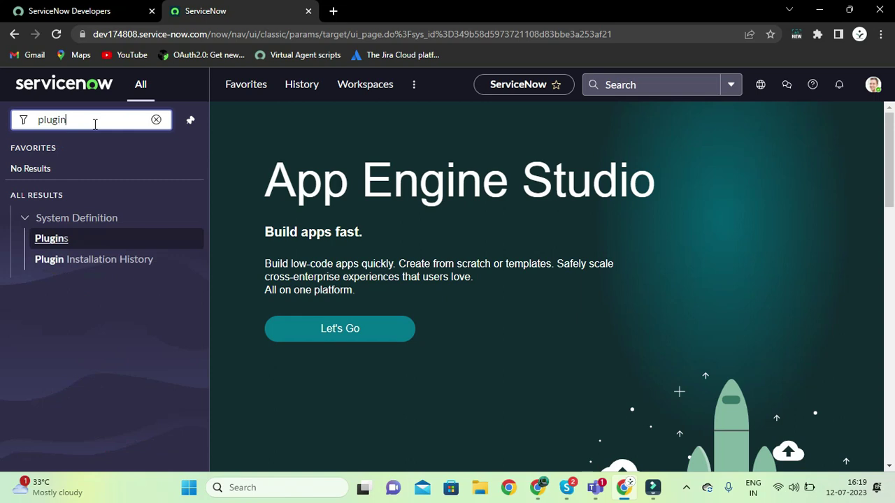
text(s)
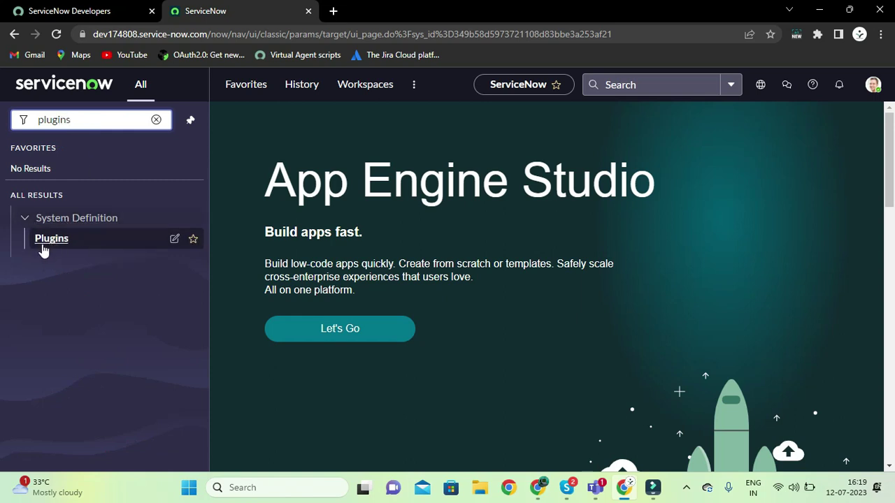
right_click(43, 240)
click(79, 258)
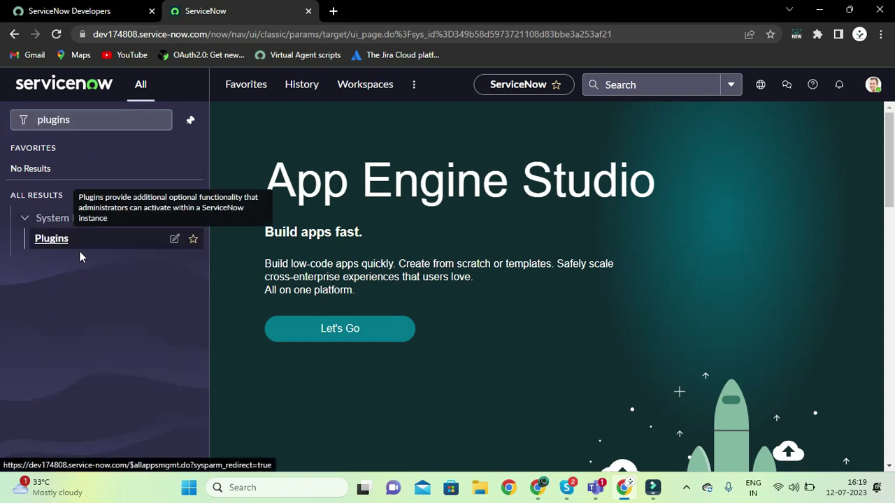
click(78, 246)
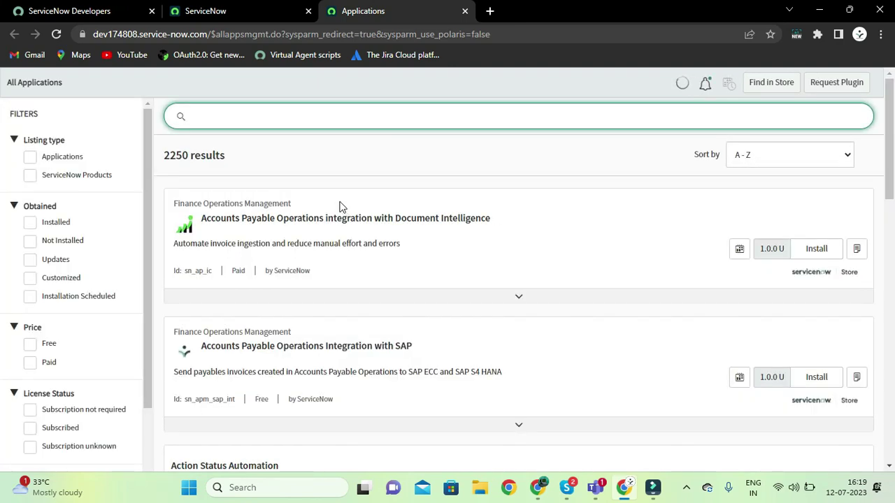
Search plugins for 'advanced work ass' to confirm Advanced Work Assignment is Installed, then go back to the main tab
triple_click(277, 158)
click(262, 112)
click(272, 145)
click(266, 119)
text(advanced work ass)
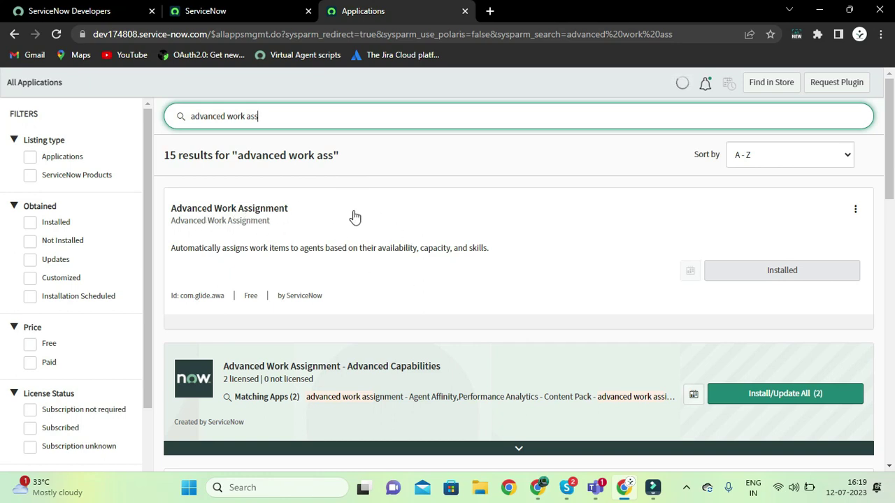
click(260, 15)
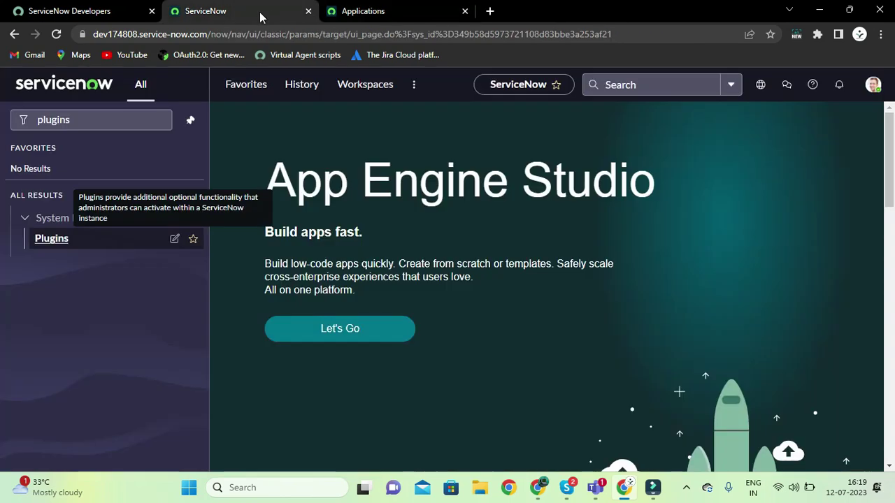
Replace the navigator filter with 'advanced work assignment' to list its modules
click(136, 117)
key(BackSpace)
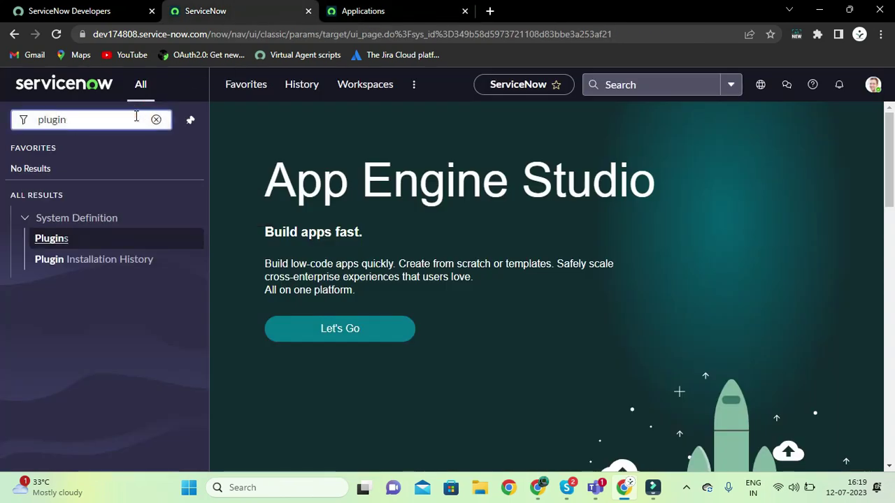
key(BackSpace)
key(BackSpace)
key(BackSpace)
key(BackSpace)
key(BackSpace)
key(BackSpace)
text(a)
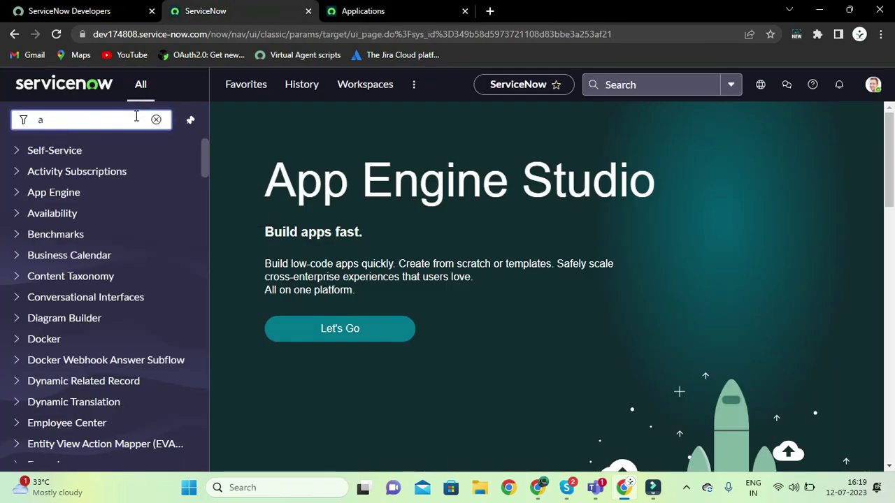
text(d)
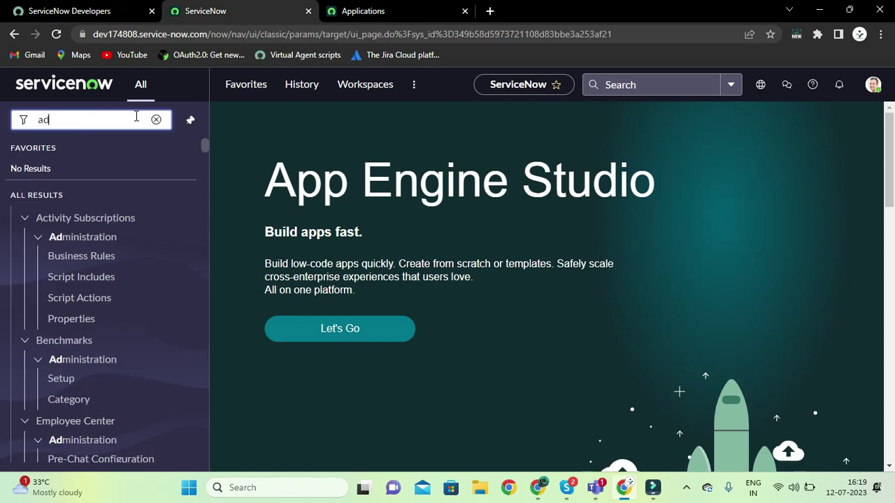
text(vanced)
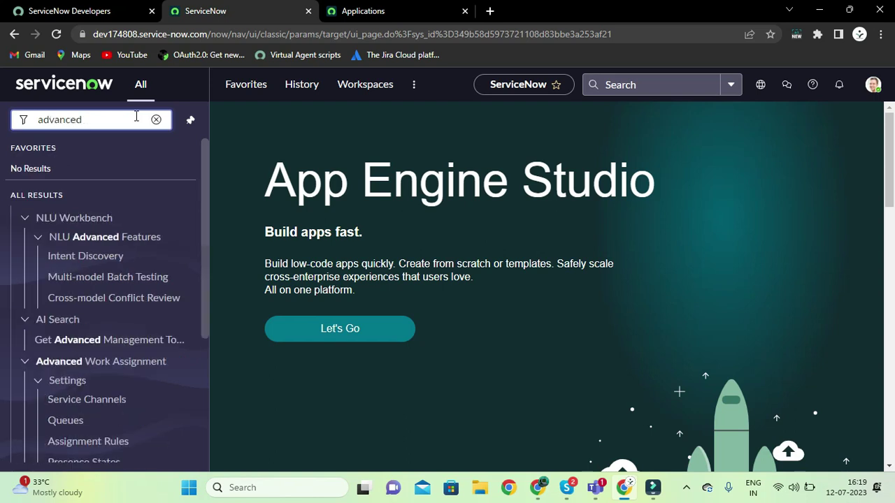
text( wo)
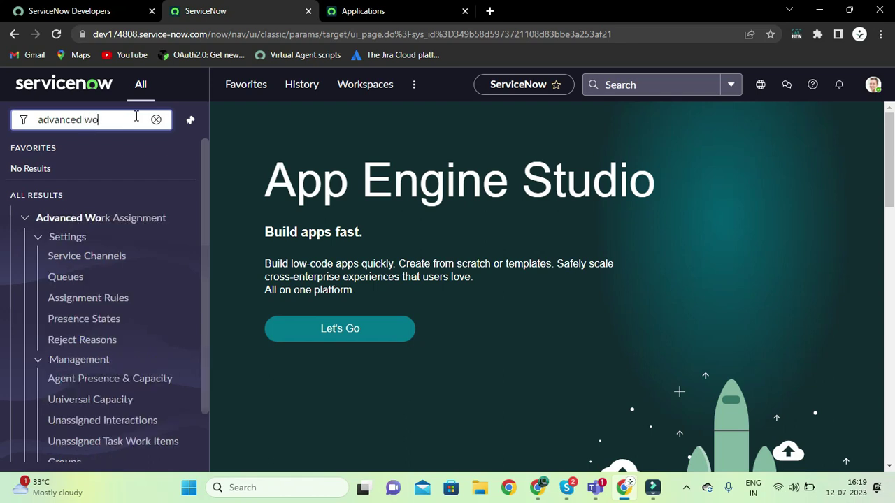
text(rk assi)
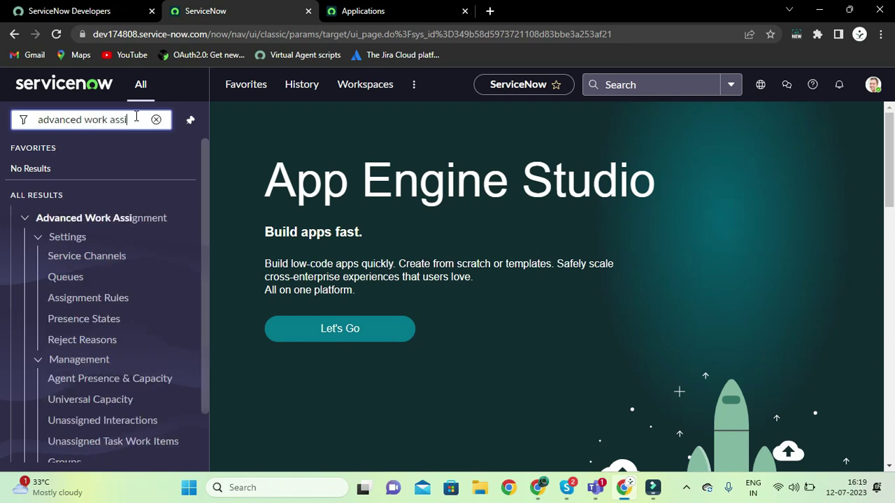
text(gnment)
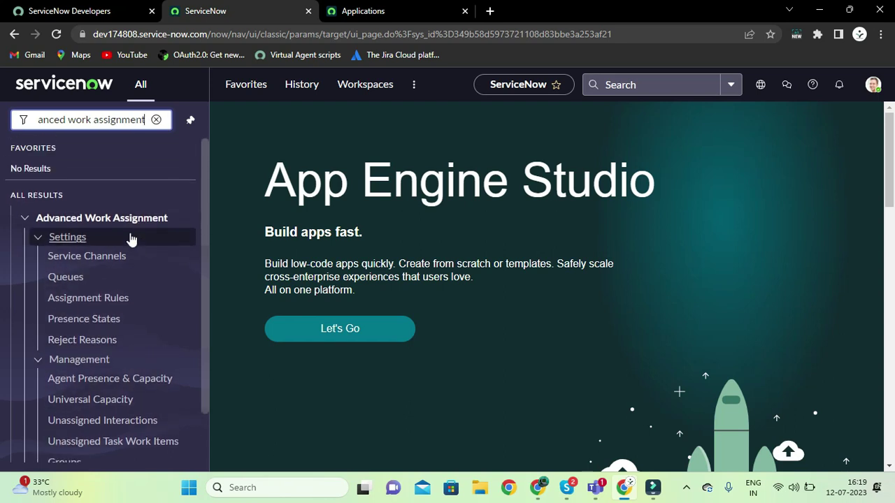
click(25, 220)
click(25, 221)
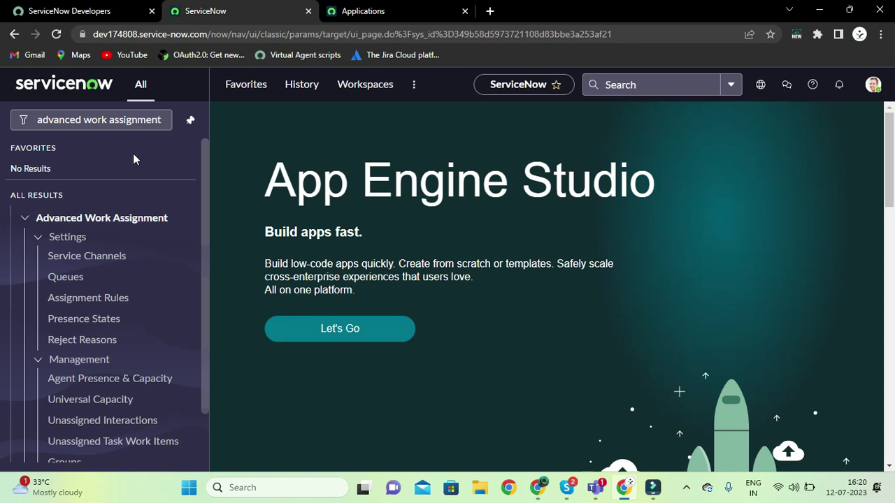
Briefly open Assignment Rules in a new tab, then close it
right_click(89, 305)
click(184, 149)
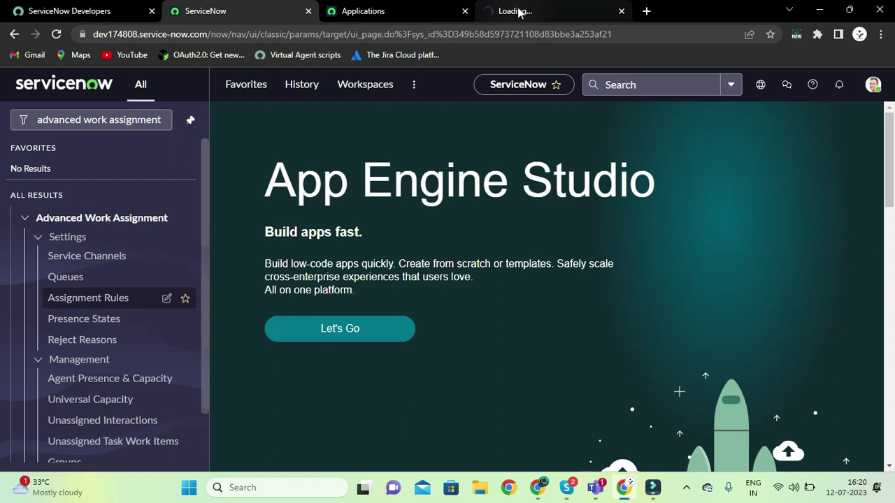
click(622, 11)
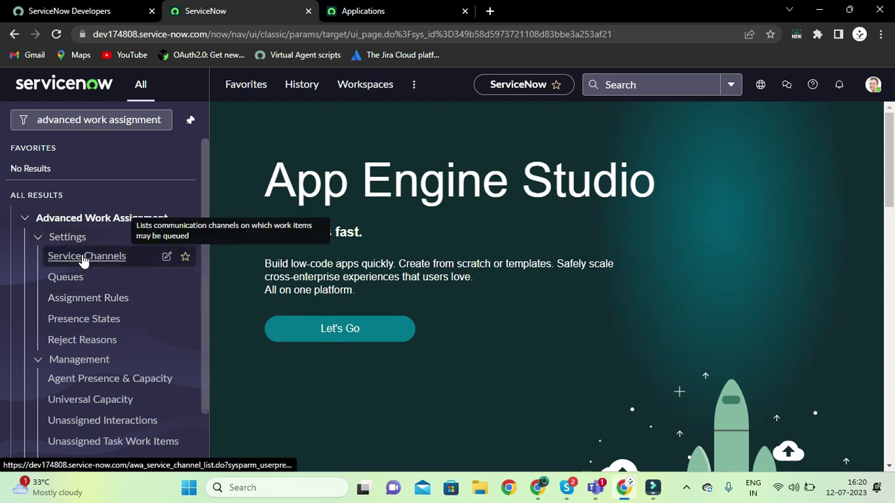
Open the Service Channels list in a new tab
right_click(84, 259)
click(103, 268)
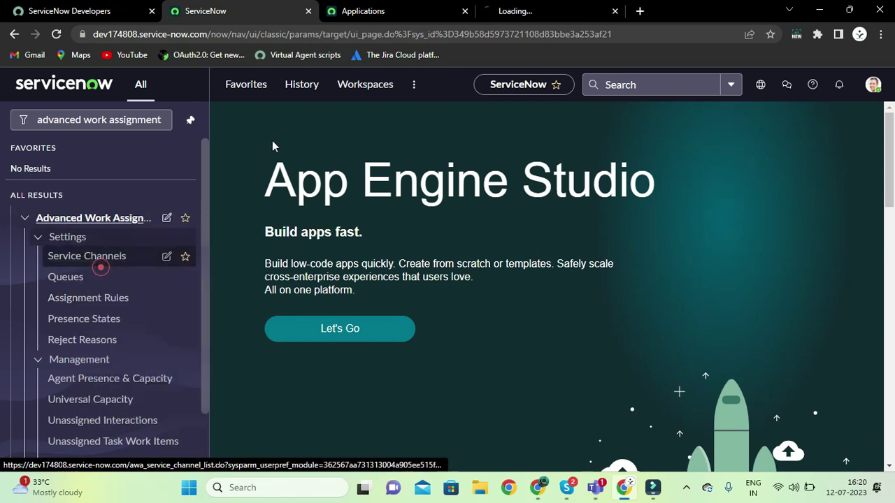
drag(516, 14, 360, 11)
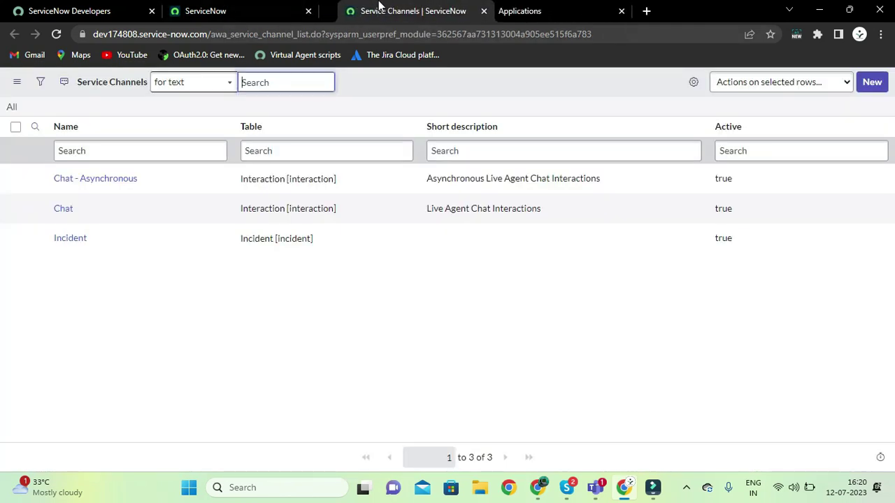
click(428, 328)
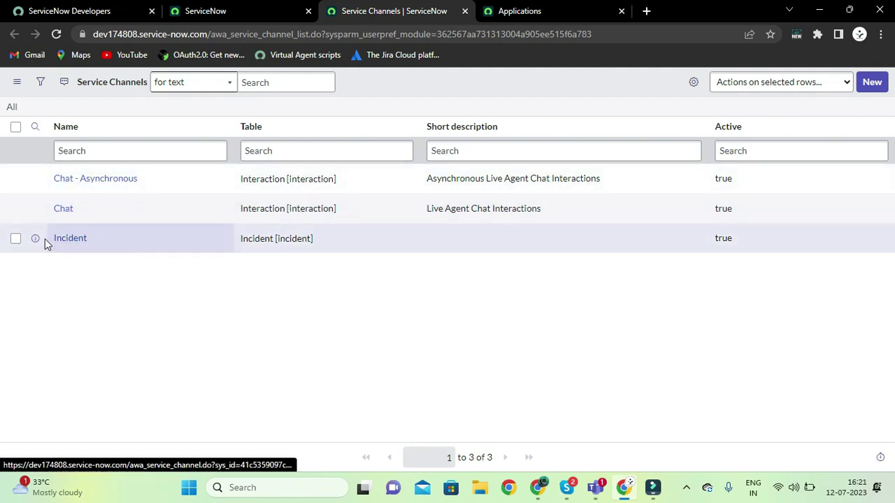
click(107, 286)
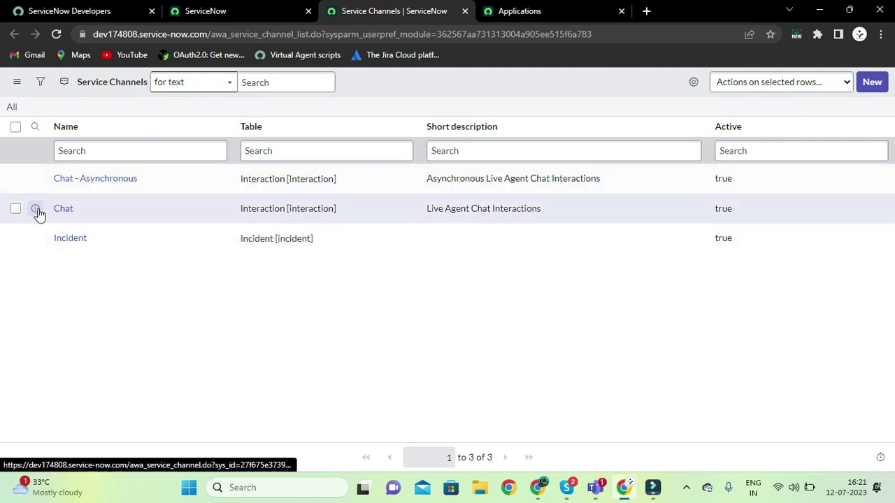
click(289, 85)
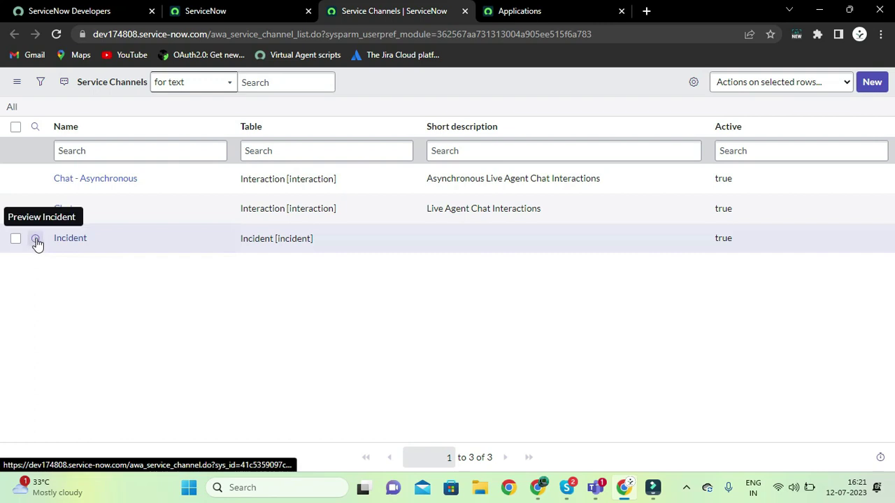
Open the Chat service channel record in its own tab
click(36, 209)
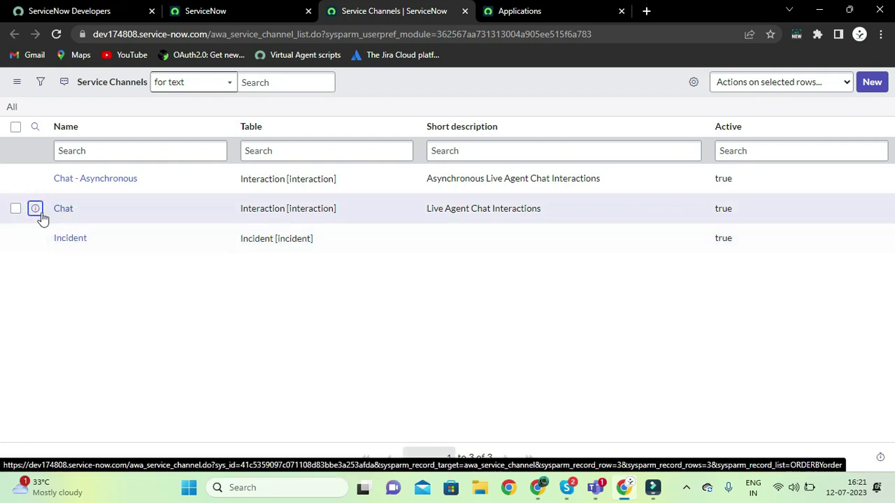
right_click(38, 210)
click(88, 221)
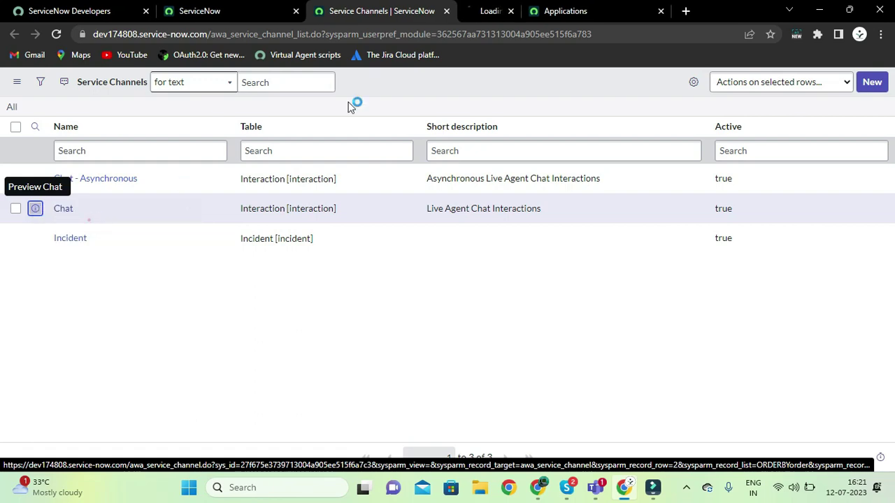
click(511, 8)
click(392, 7)
click(464, 9)
click(395, 131)
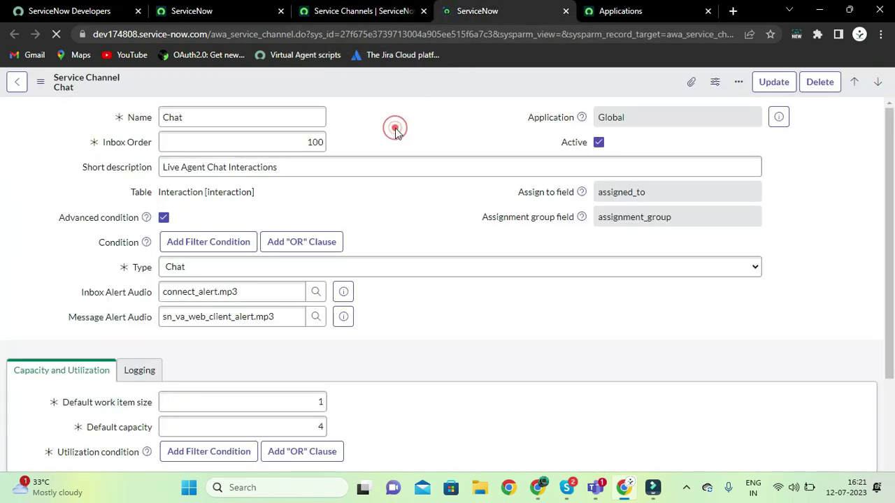
Check the Chat channel's name and Interaction table, then scroll down to its Queues list
click(358, 11)
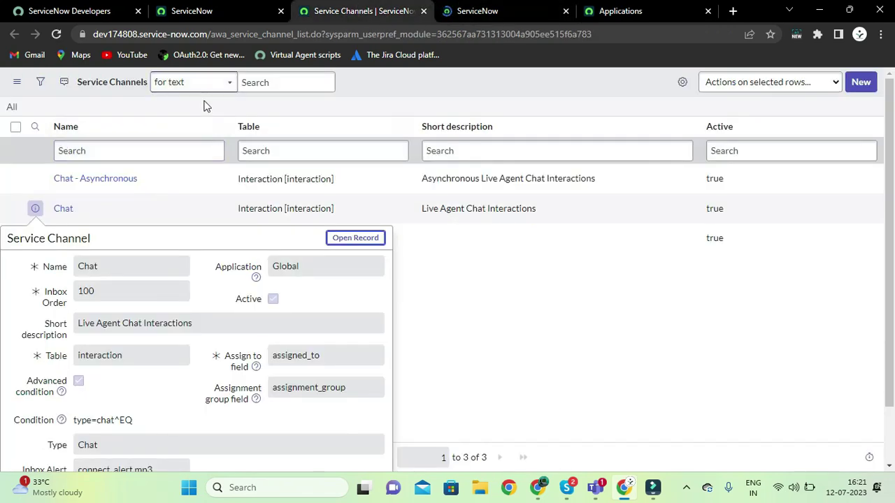
click(521, 337)
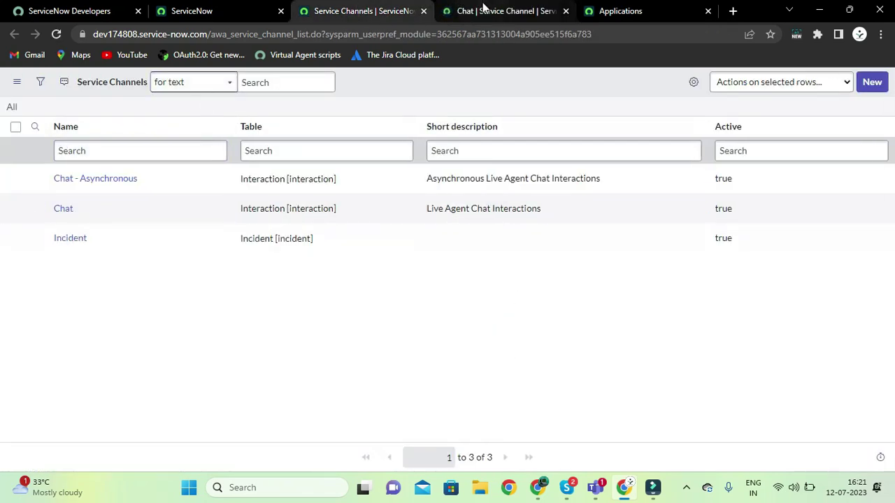
click(483, 8)
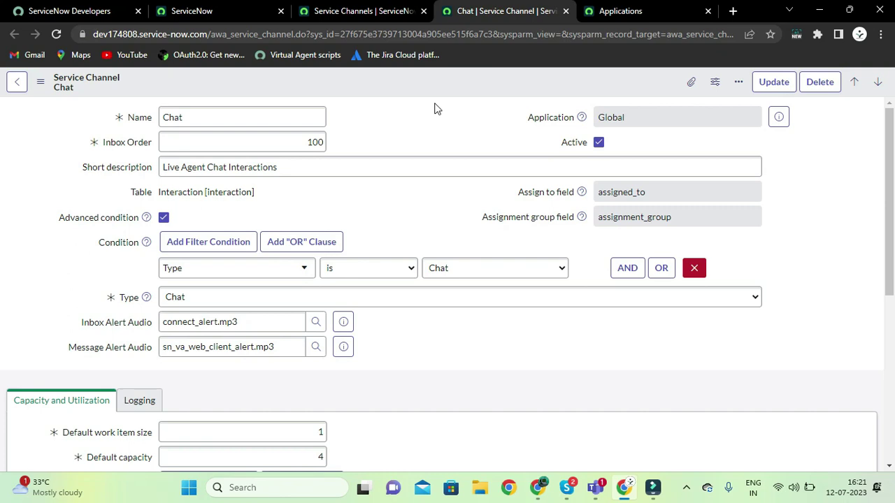
click(209, 118)
double_click(175, 117)
click(441, 132)
scroll(405, 208, down, 1)
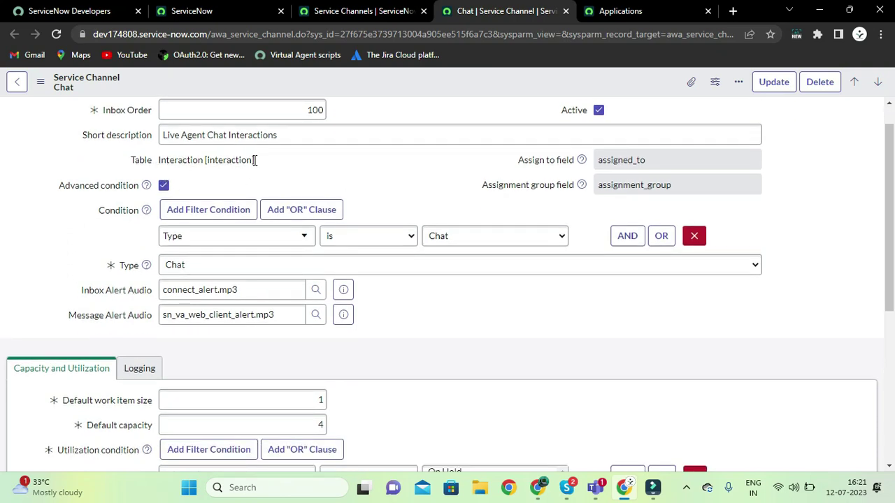
scroll(296, 165, up, 1)
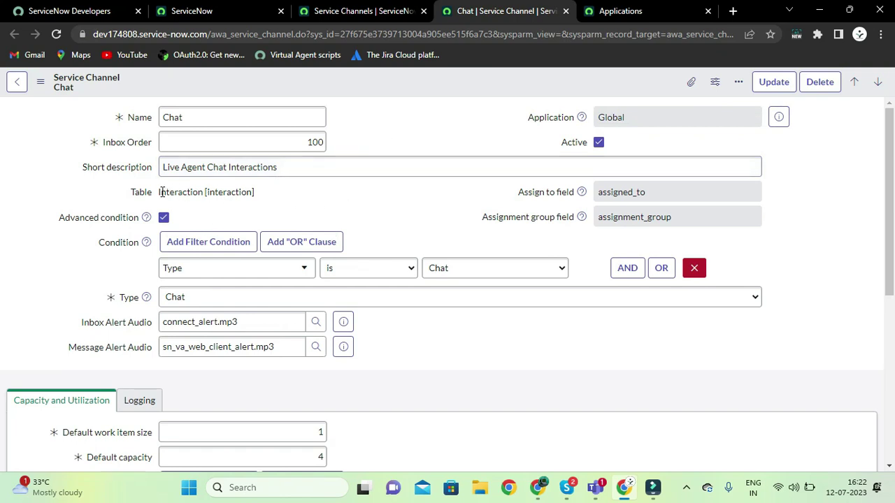
drag(162, 191, 256, 191)
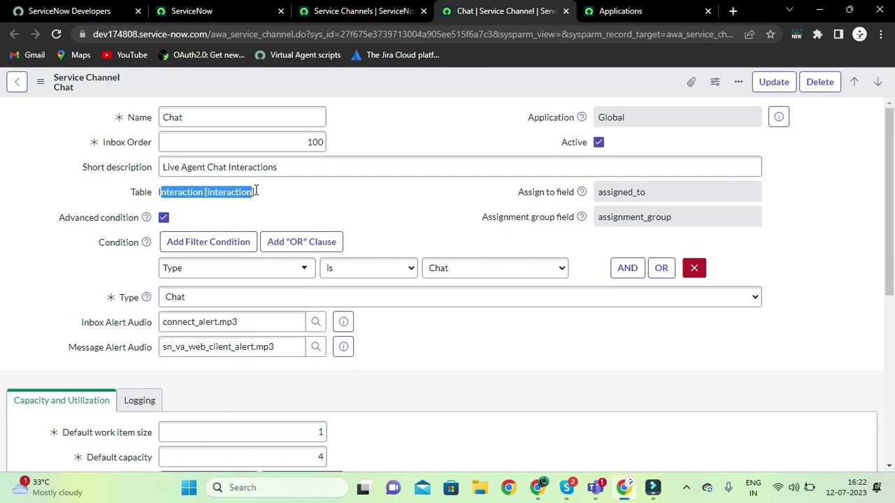
click(321, 200)
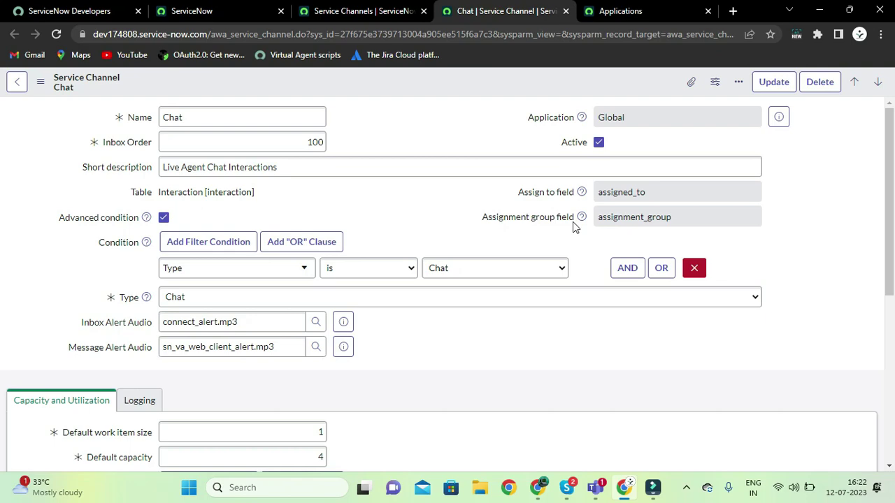
scroll(474, 211, down, 5)
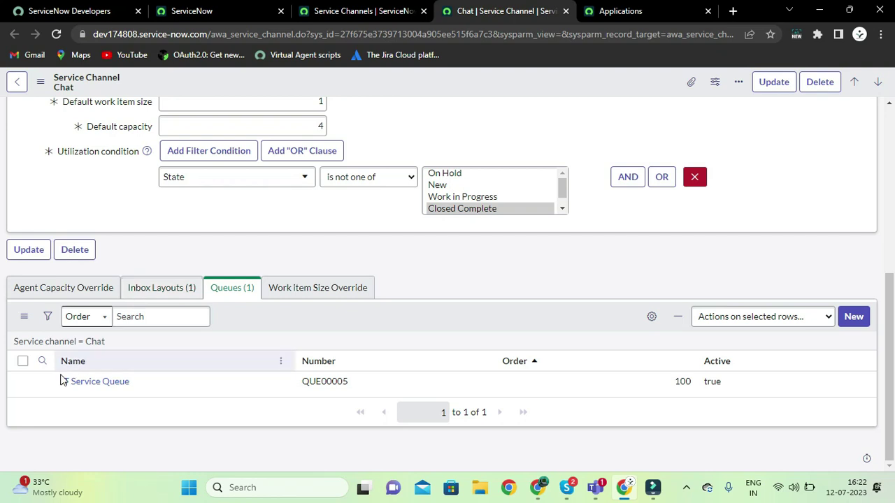
Open IT Service Queue from the Chat channel's Queues list in a new tab
right_click(42, 387)
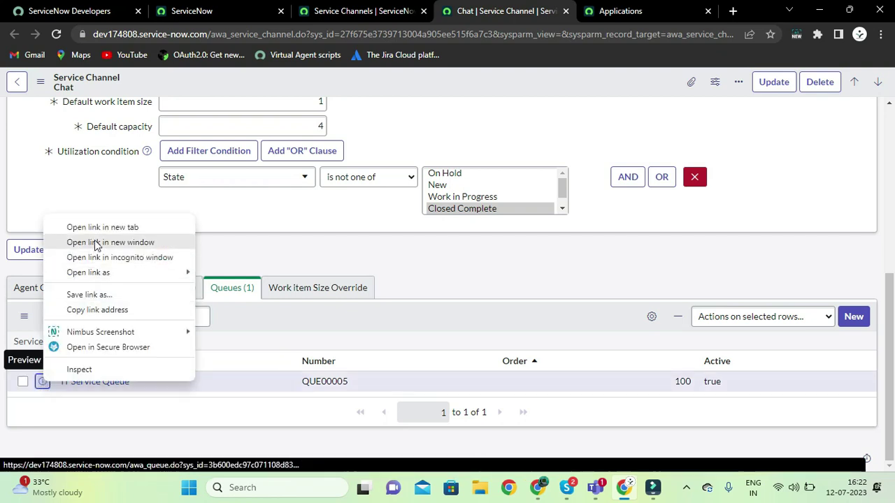
key(Escape)
click(535, 10)
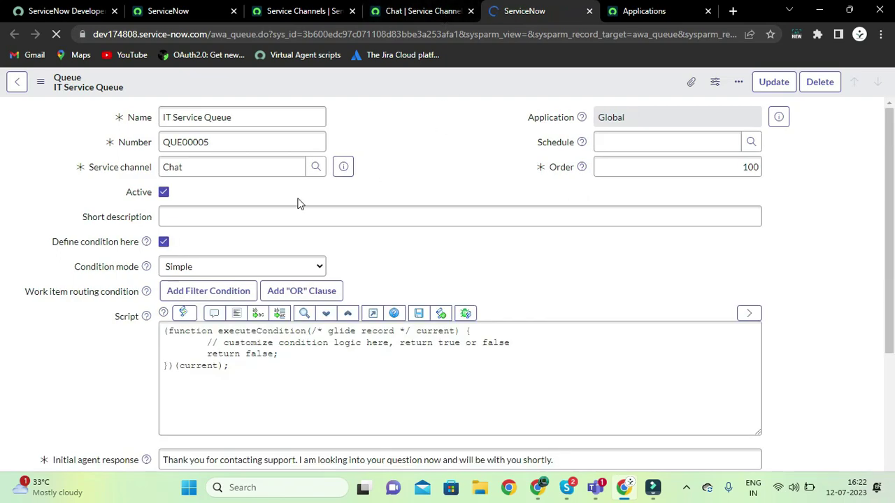
scroll(478, 165, down, 3)
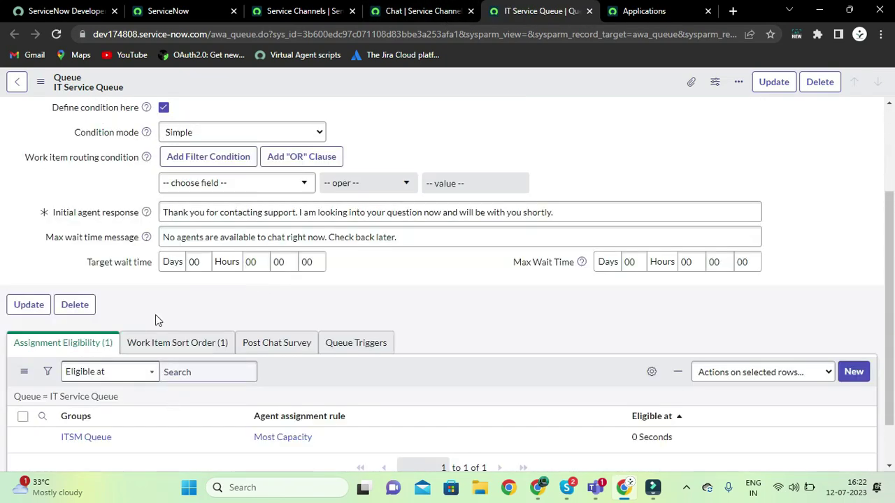
Open the ITSM Queue assignment eligibility record, then return to the Chat service channel
click(101, 442)
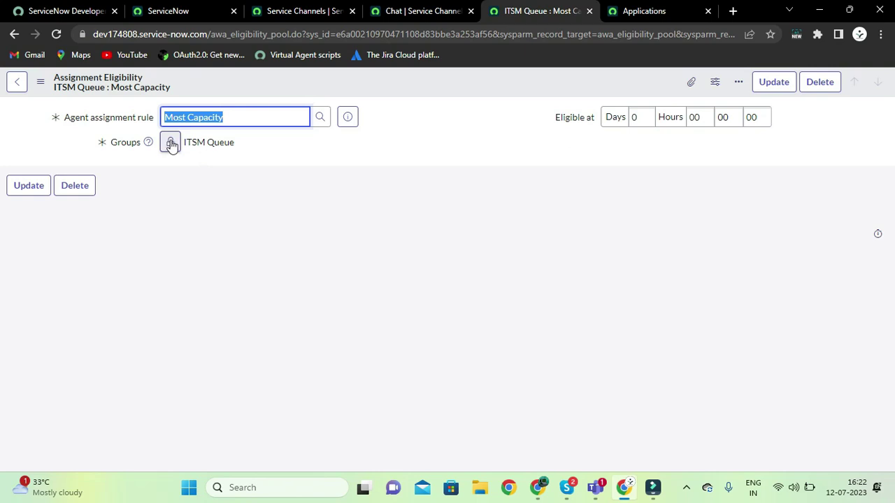
click(428, 10)
click(511, 14)
click(413, 11)
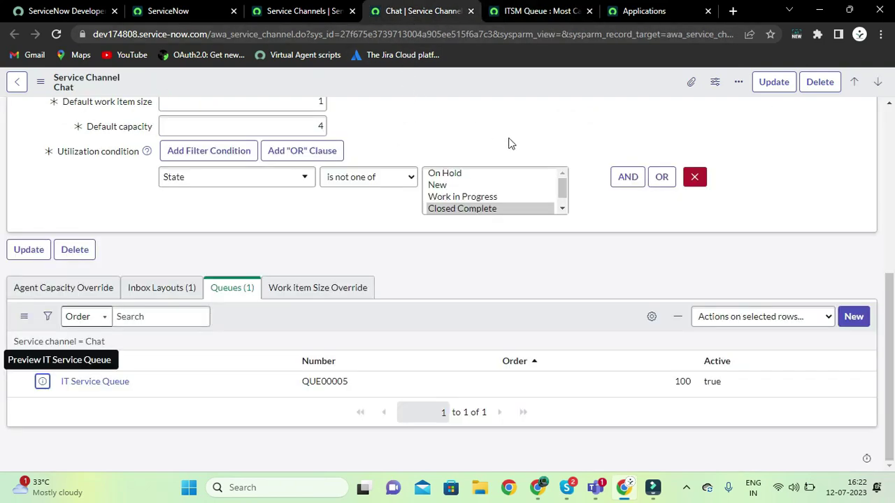
scroll(511, 144, up, 5)
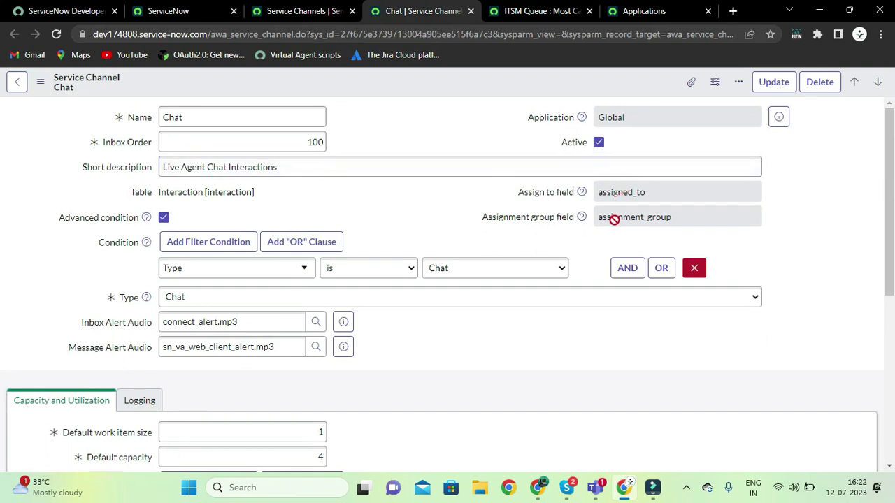
click(502, 10)
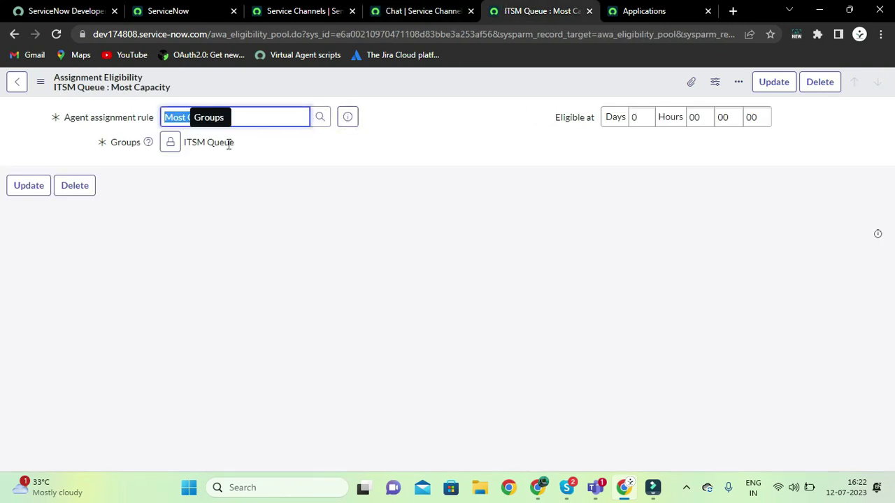
click(422, 8)
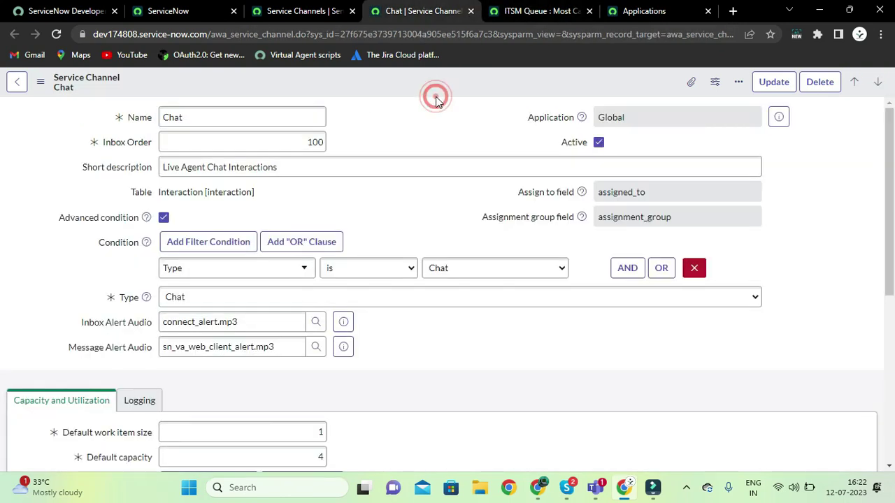
scroll(395, 193, down, 1)
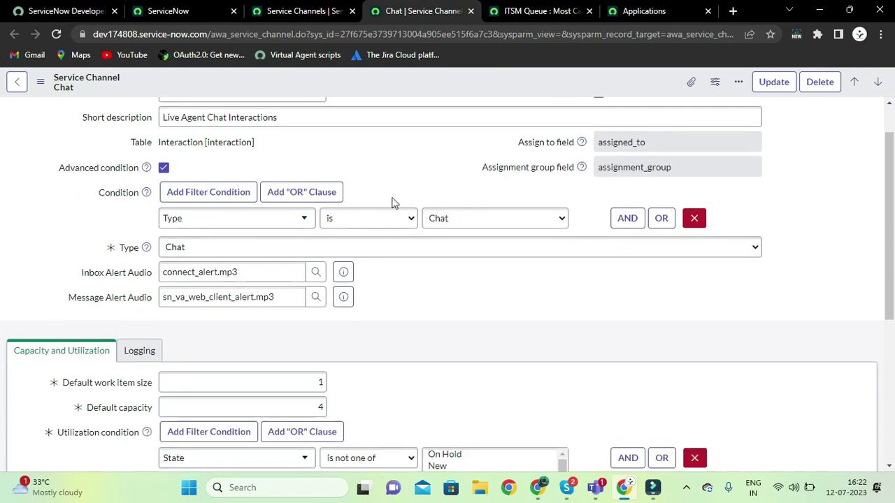
scroll(143, 198, up, 1)
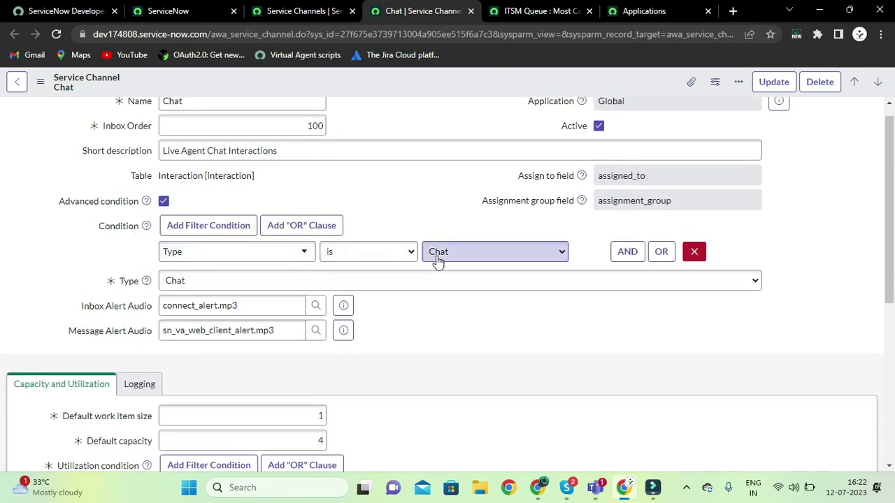
scroll(461, 367, up, 1)
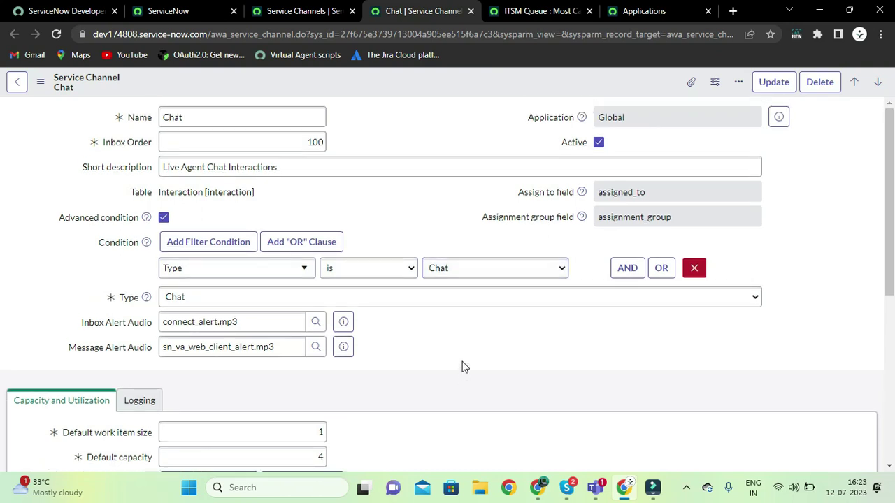
click(223, 298)
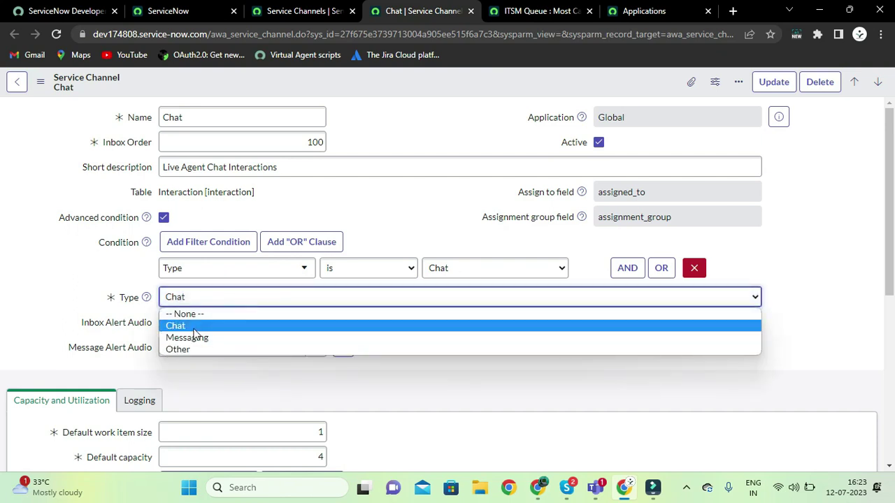
click(193, 327)
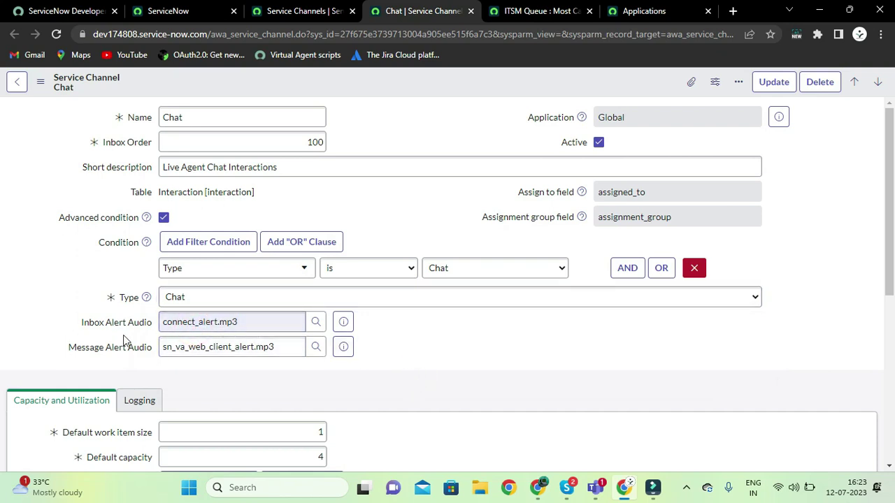
click(407, 355)
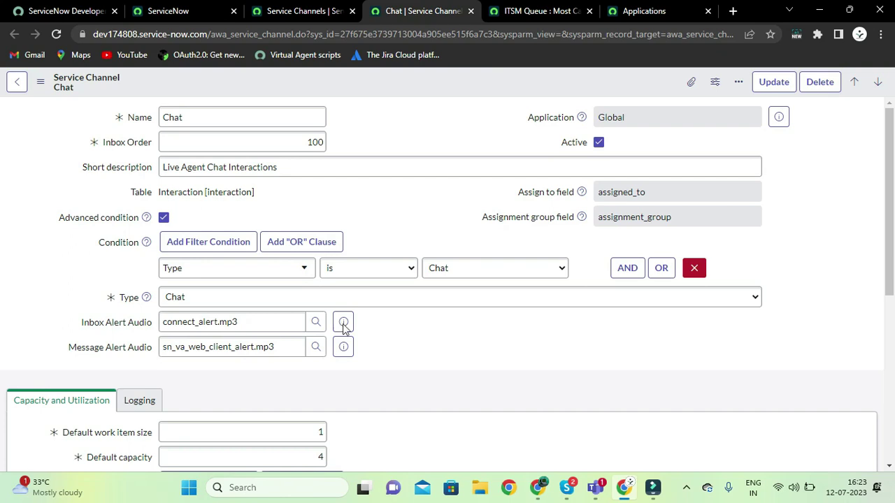
click(258, 320)
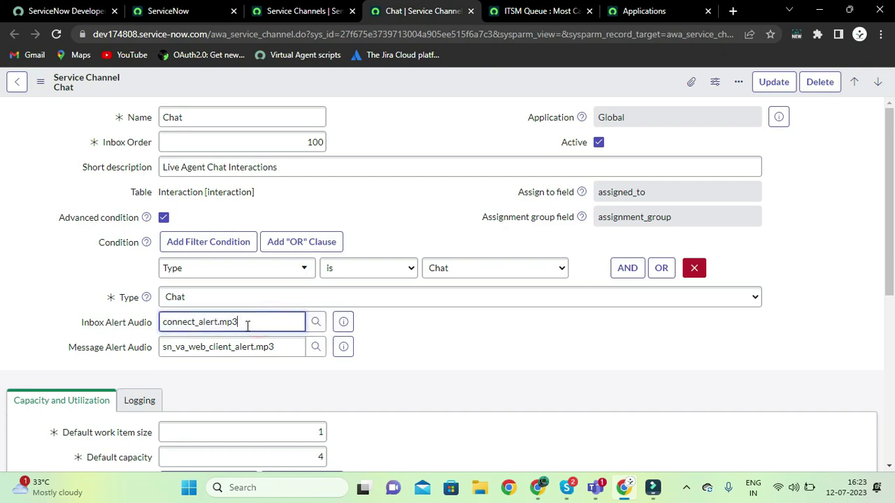
click(345, 385)
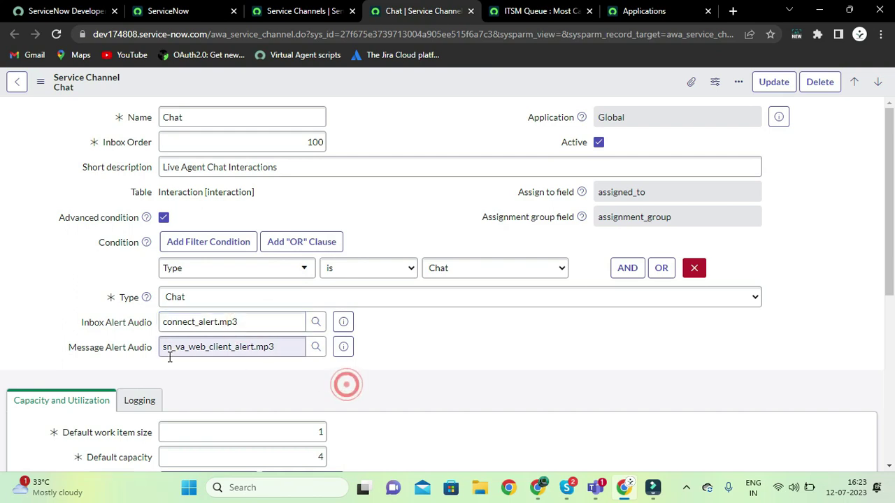
click(213, 350)
click(259, 371)
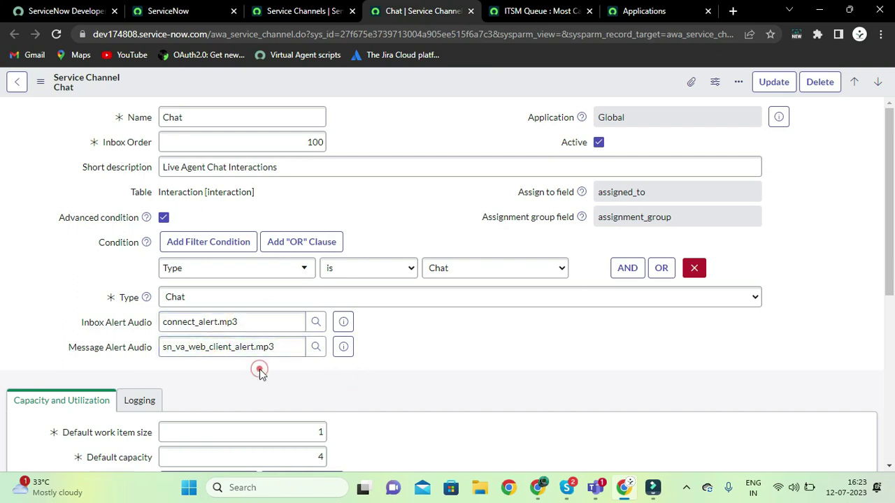
click(286, 341)
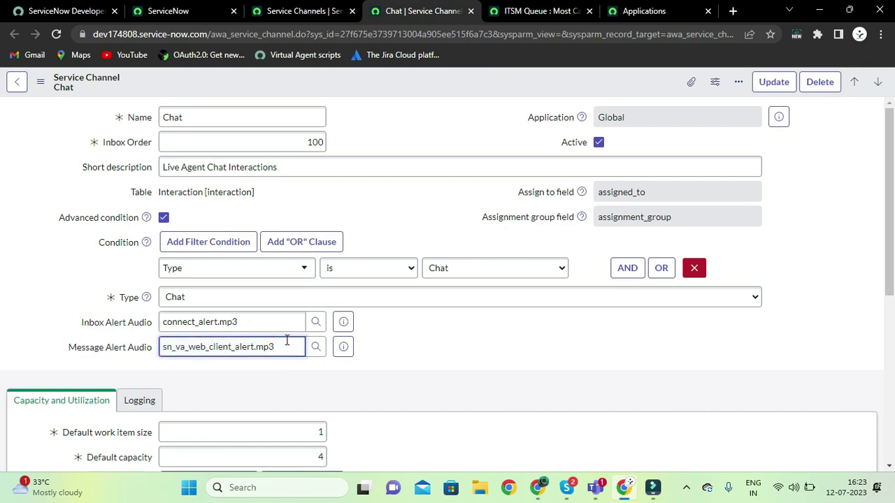
click(254, 322)
click(254, 320)
click(244, 347)
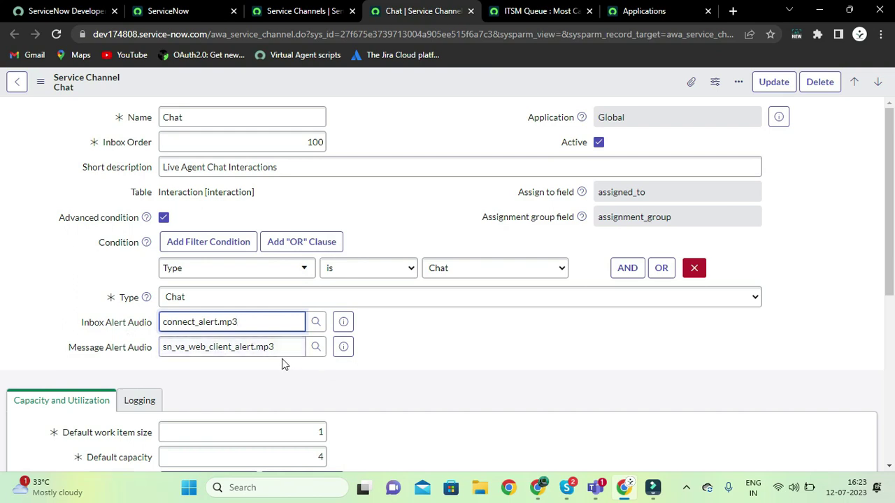
click(288, 351)
click(369, 378)
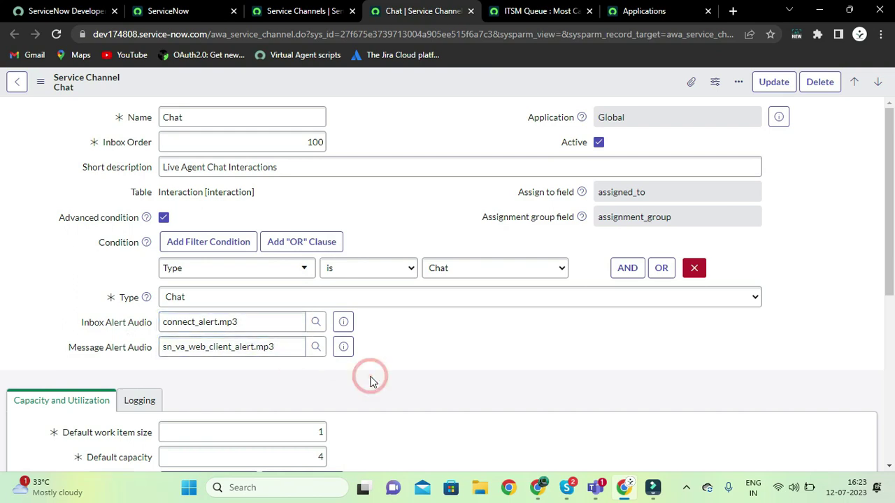
click(315, 349)
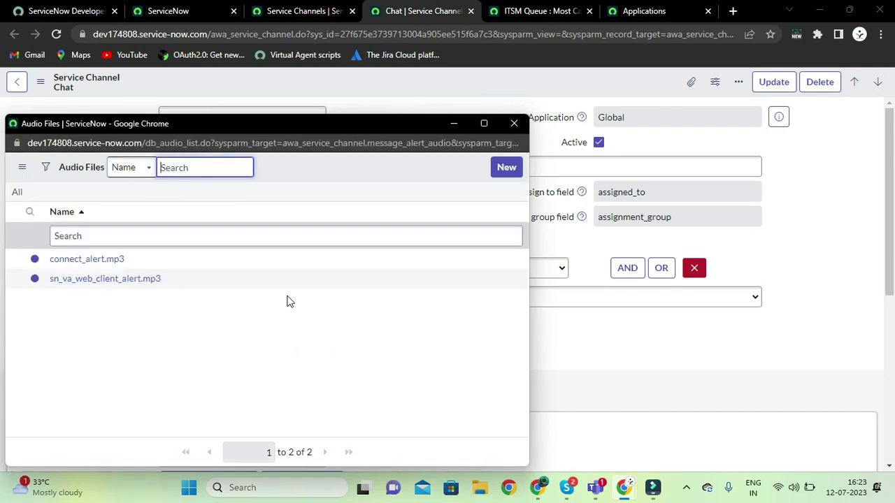
double_click(163, 143)
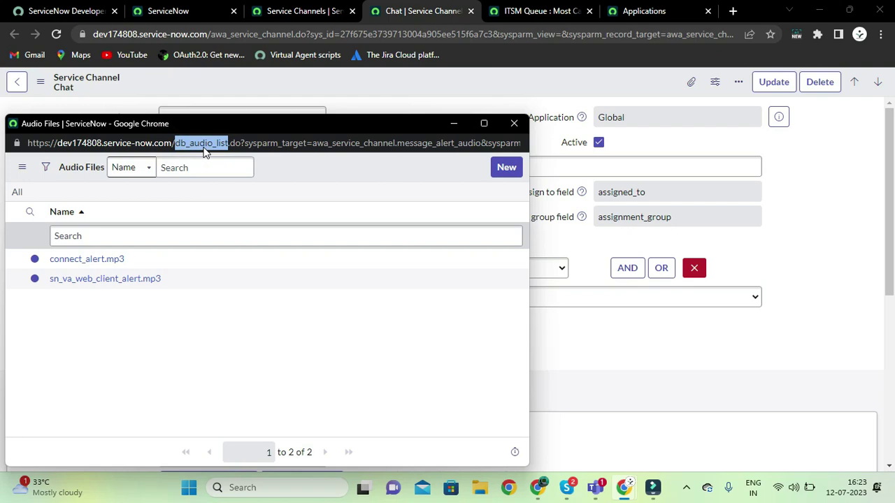
click(514, 123)
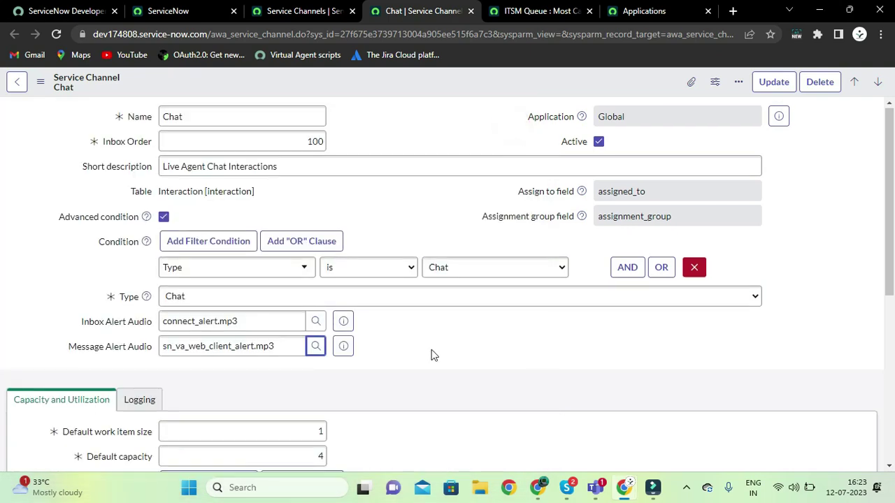
scroll(430, 356, down, 3)
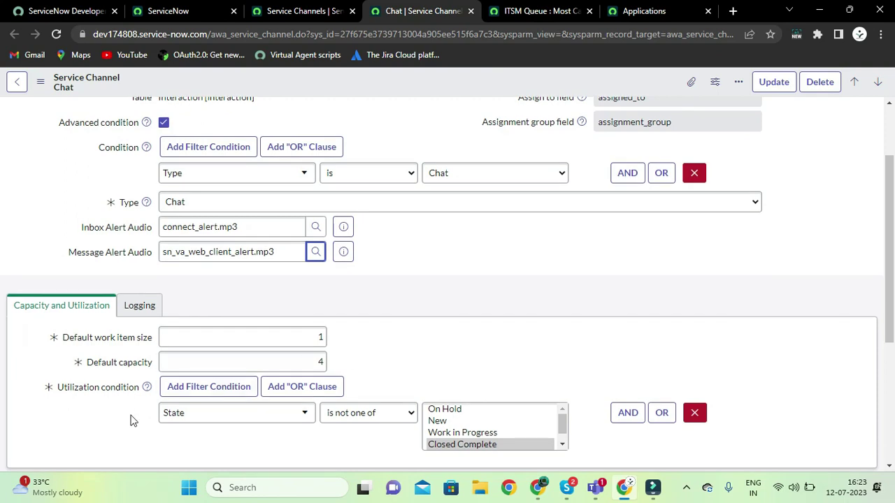
scroll(130, 420, down, 1)
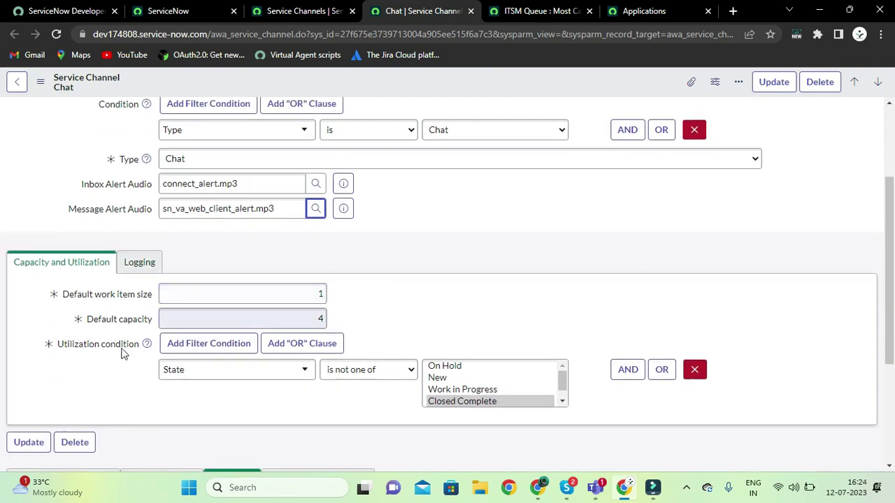
scroll(120, 374, up, 1)
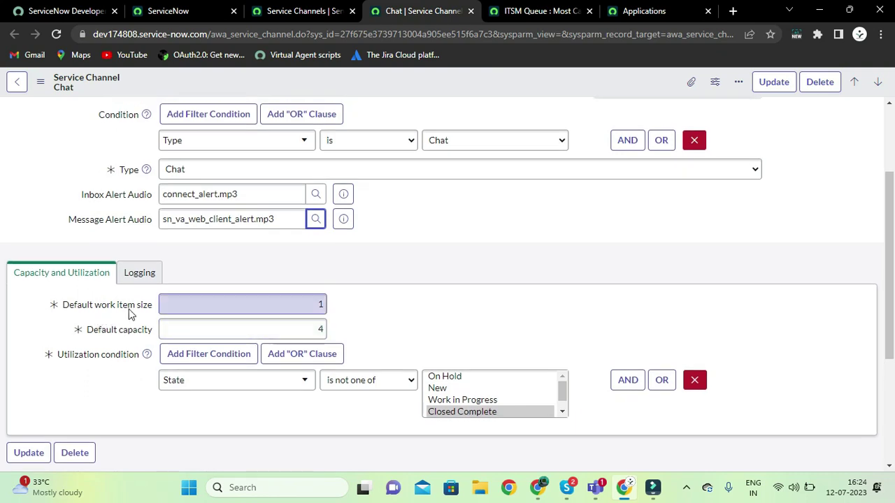
scroll(391, 306, up, 1)
scroll(392, 306, up, 1)
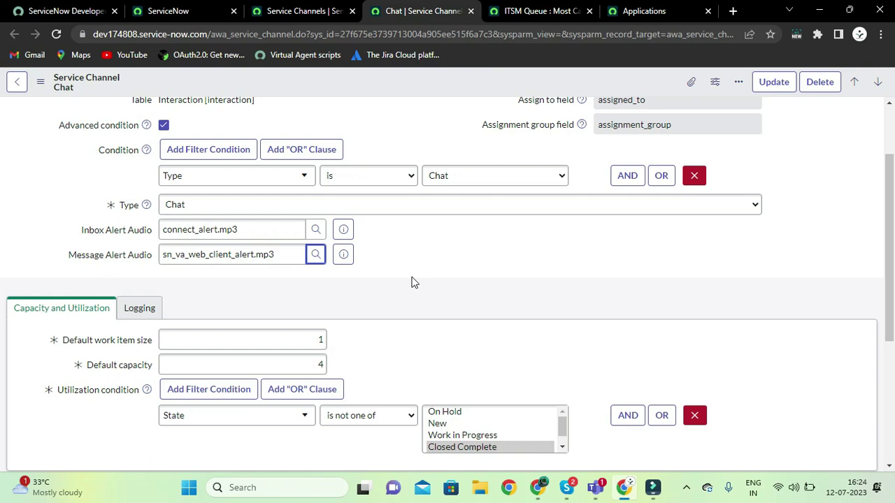
click(320, 339)
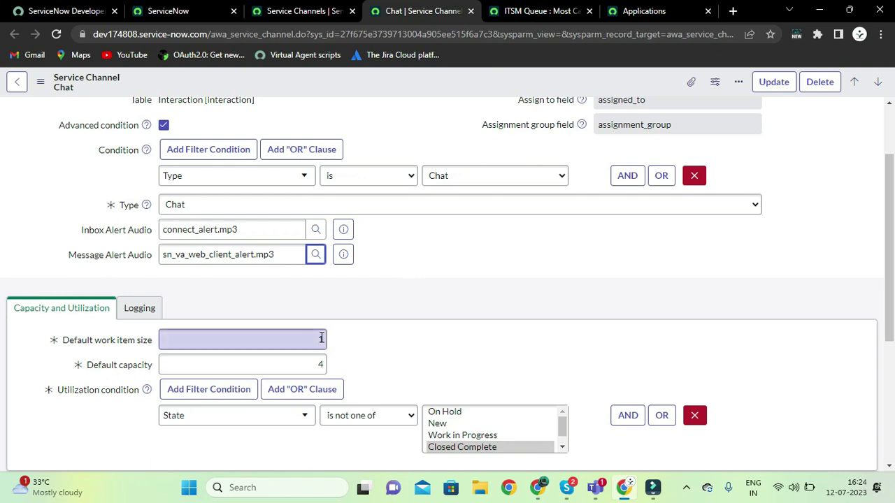
click(344, 341)
click(326, 340)
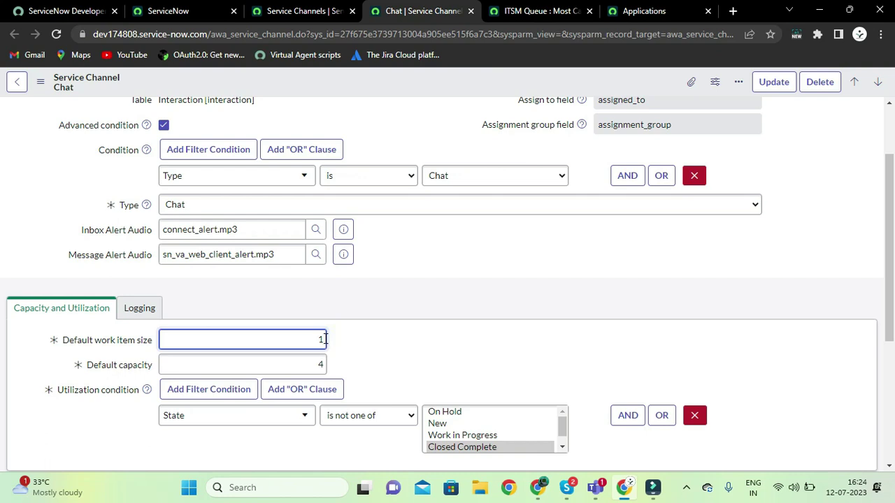
click(306, 338)
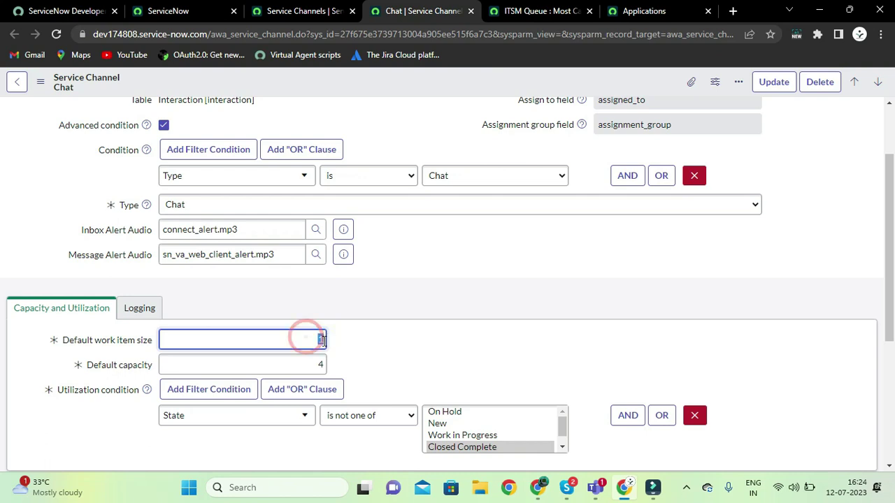
click(321, 340)
click(353, 350)
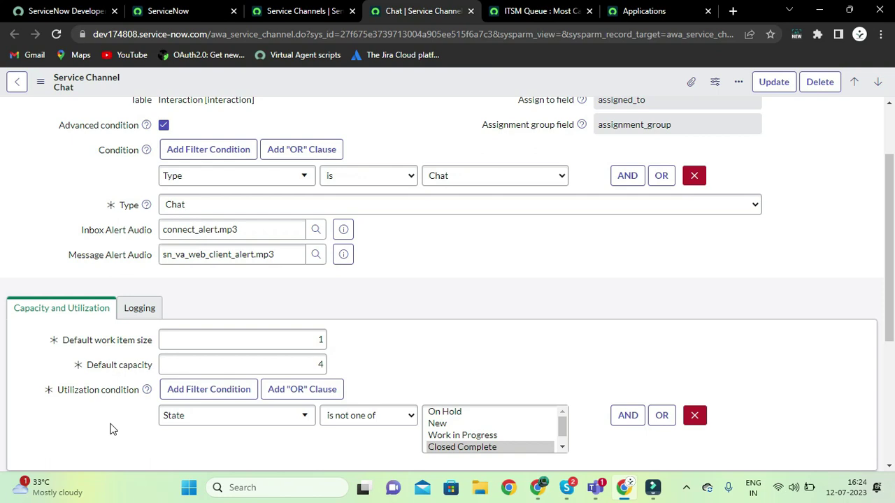
click(209, 365)
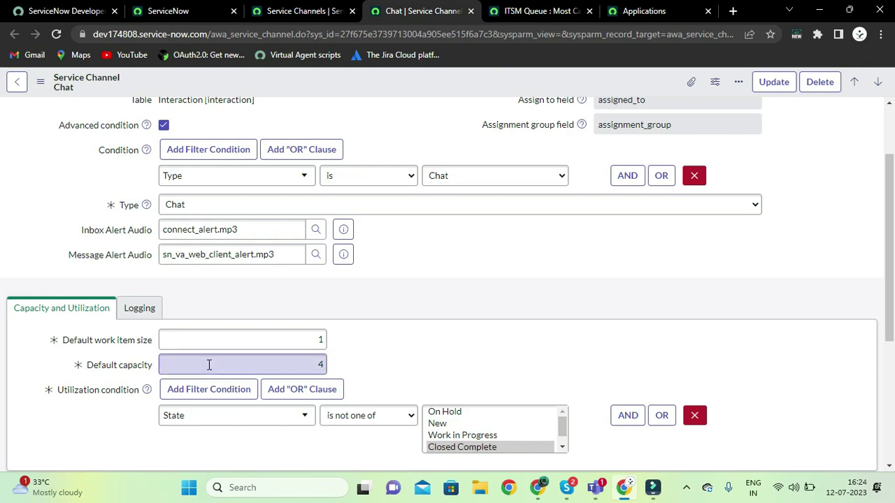
click(298, 369)
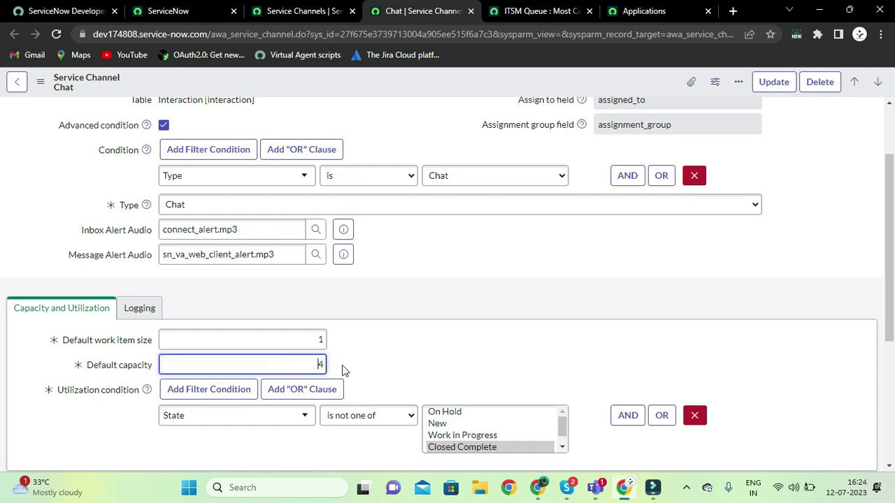
click(323, 364)
click(320, 339)
click(320, 338)
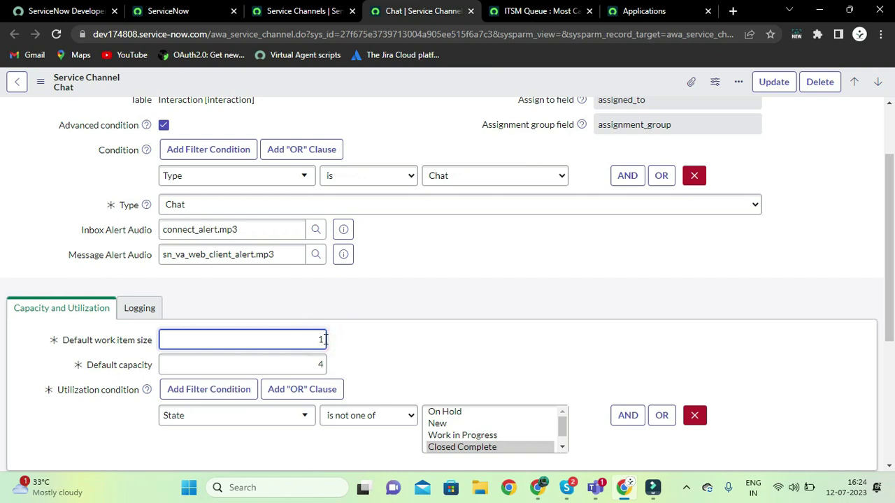
click(323, 339)
click(355, 365)
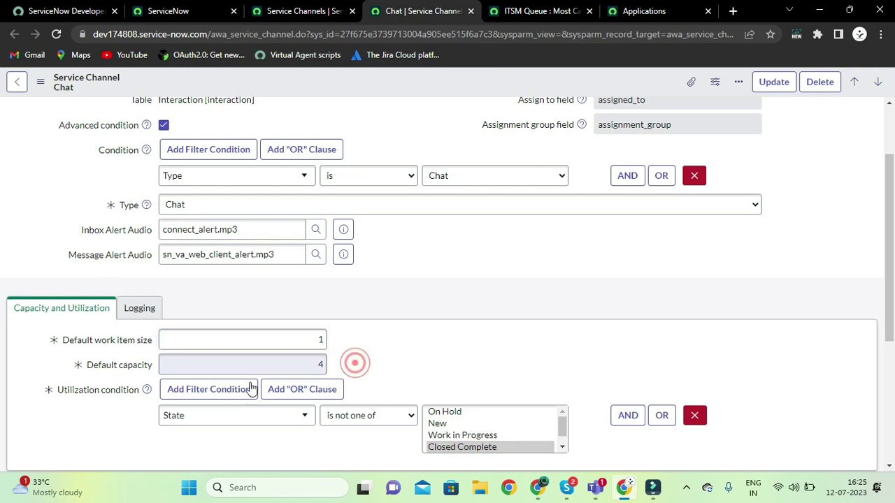
scroll(123, 420, down, 1)
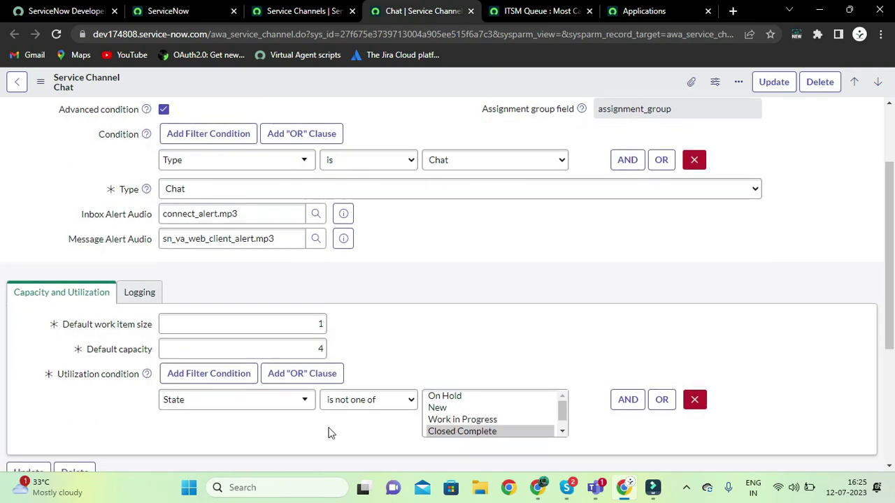
scroll(500, 421, down, 1)
scroll(500, 420, up, 1)
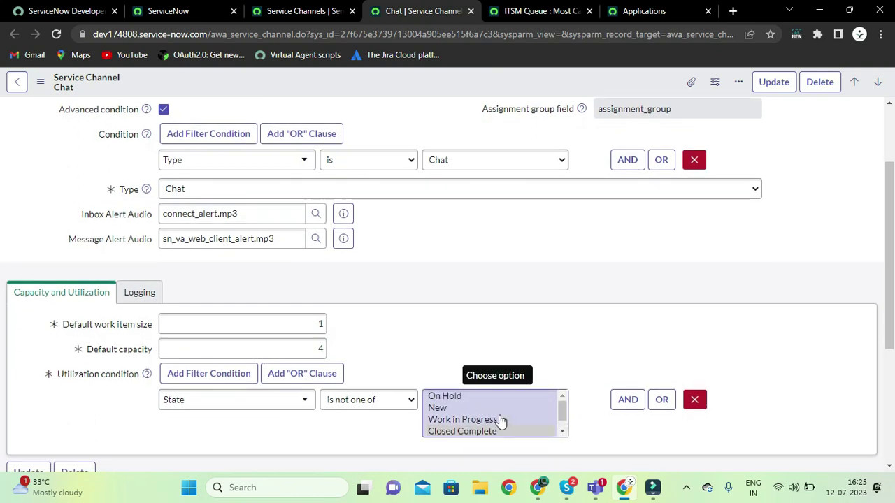
scroll(334, 434, down, 1)
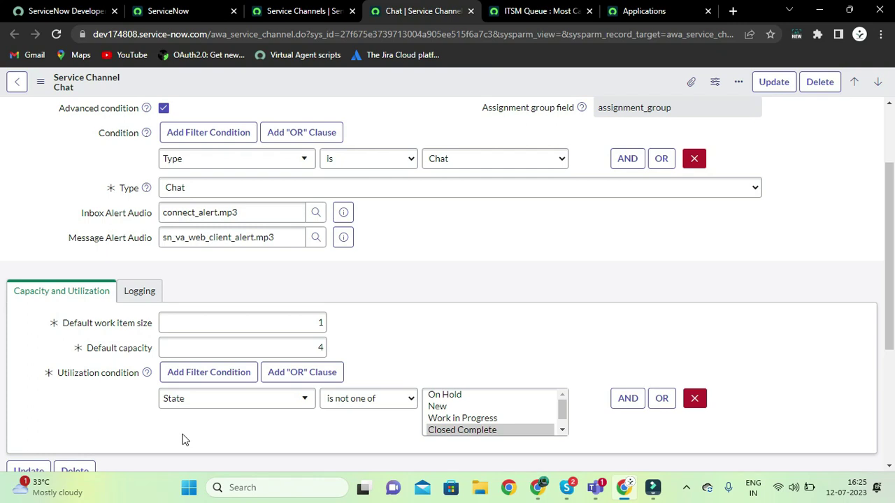
scroll(255, 421, down, 1)
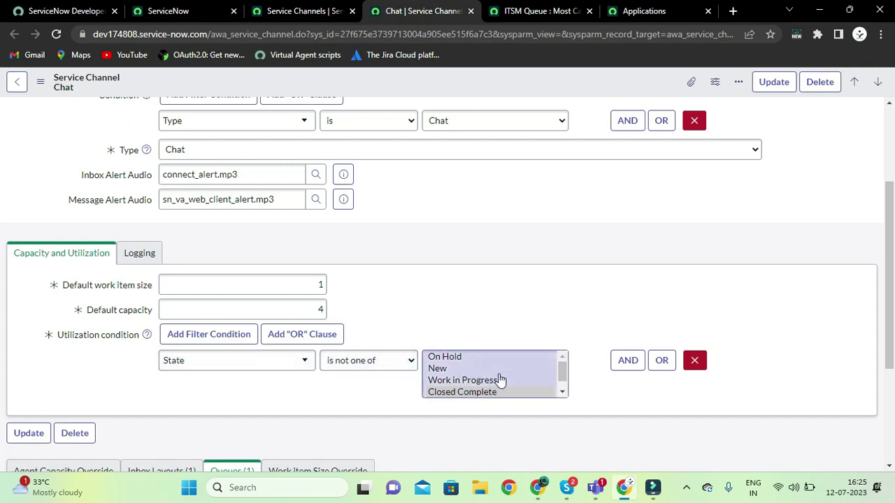
scroll(499, 379, down, 1)
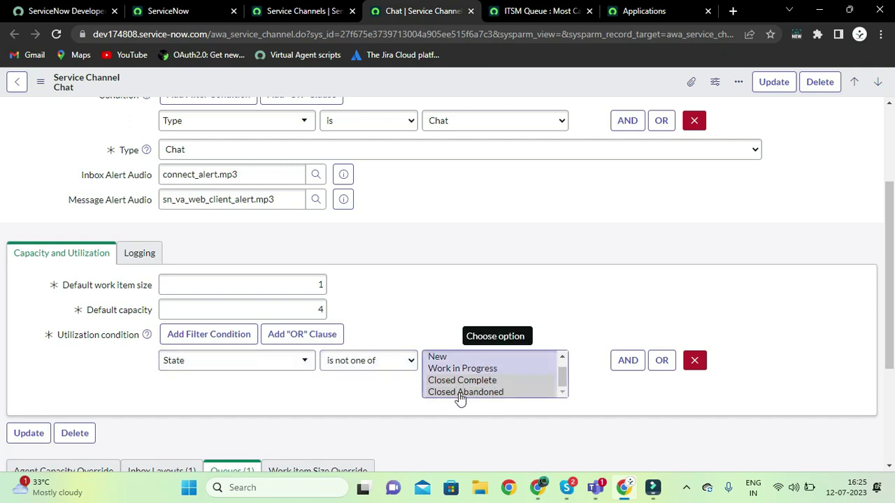
click(287, 405)
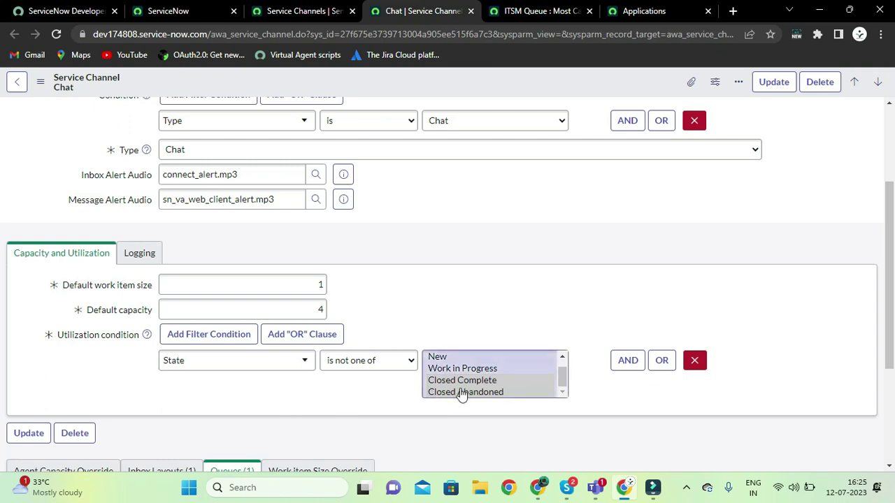
scroll(459, 391, down, 1)
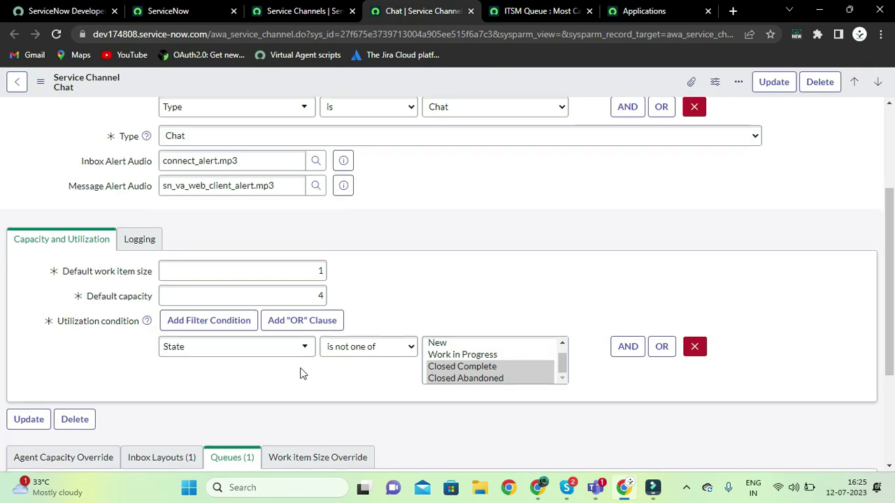
scroll(300, 373, down, 2)
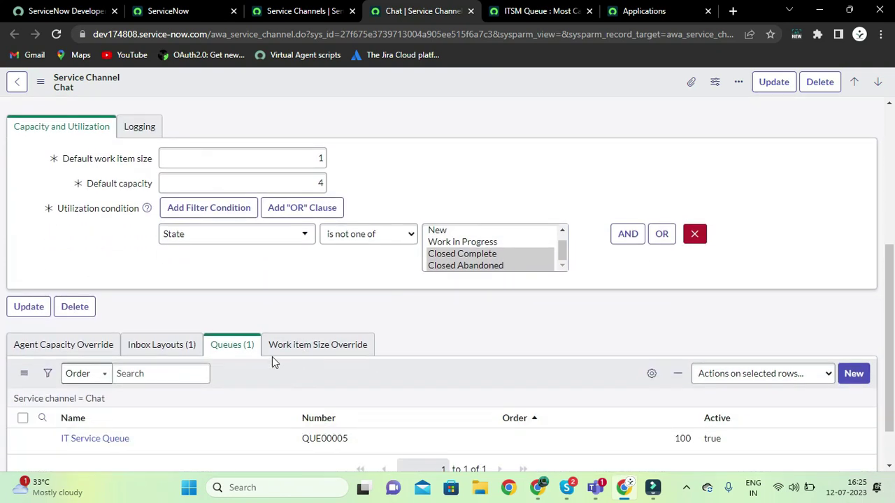
Open Default Chat Layout from Chat's Inbox Layouts list in a new tab placed beside Chat
click(176, 344)
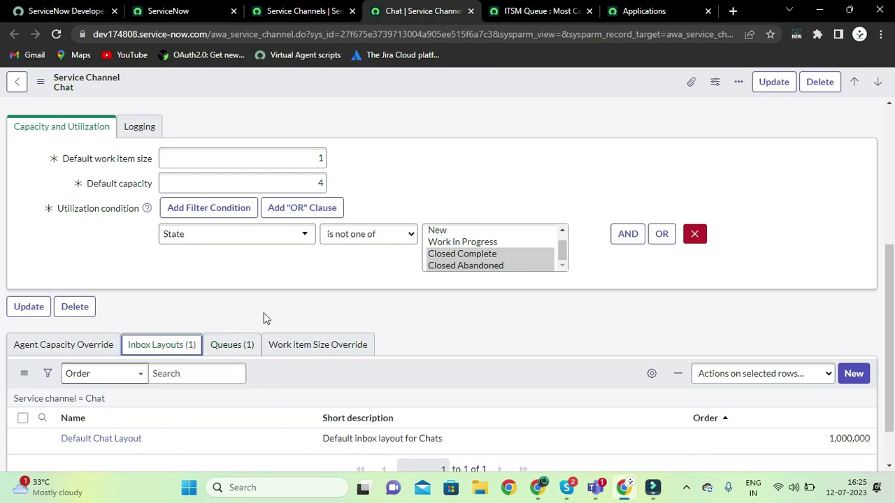
scroll(220, 315, down, 1)
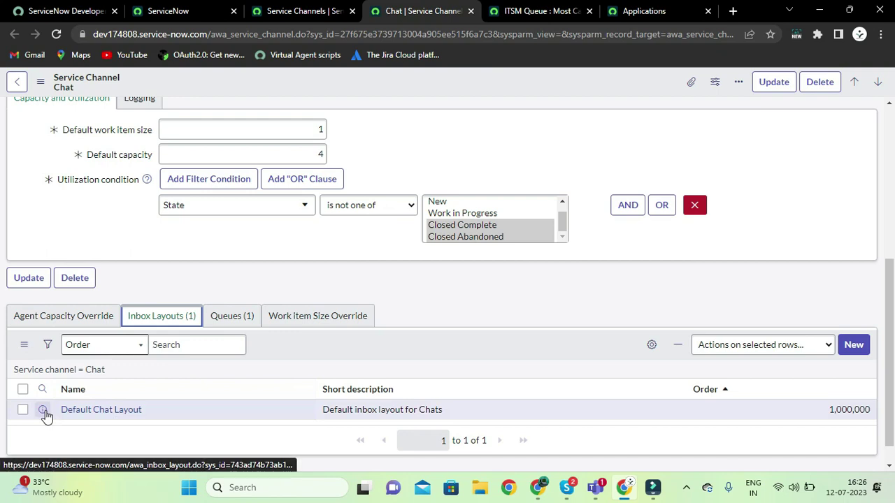
click(42, 410)
click(122, 259)
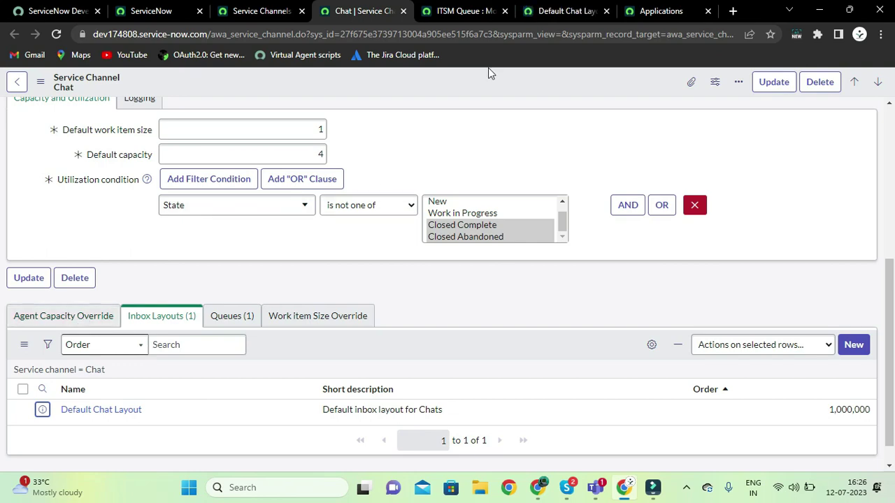
drag(531, 10, 462, 7)
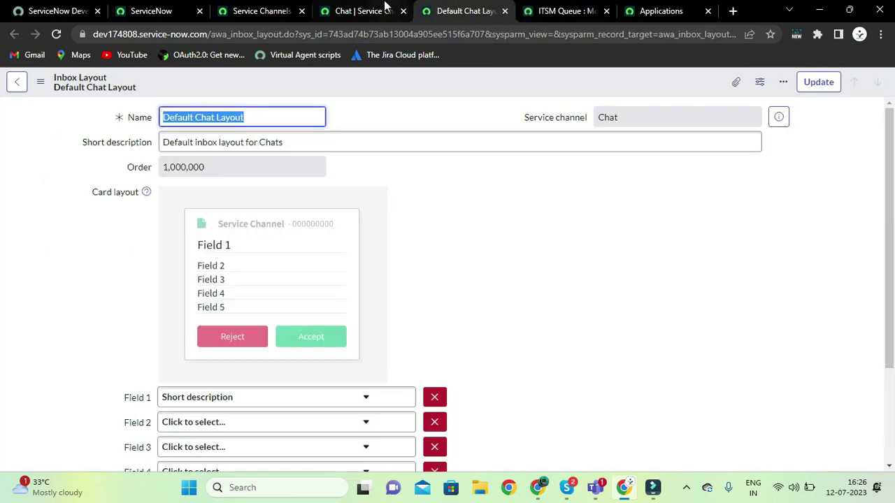
Review the Default Chat Layout card preview and Field 1–5 selectors, then go back to Chat
click(357, 10)
click(453, 5)
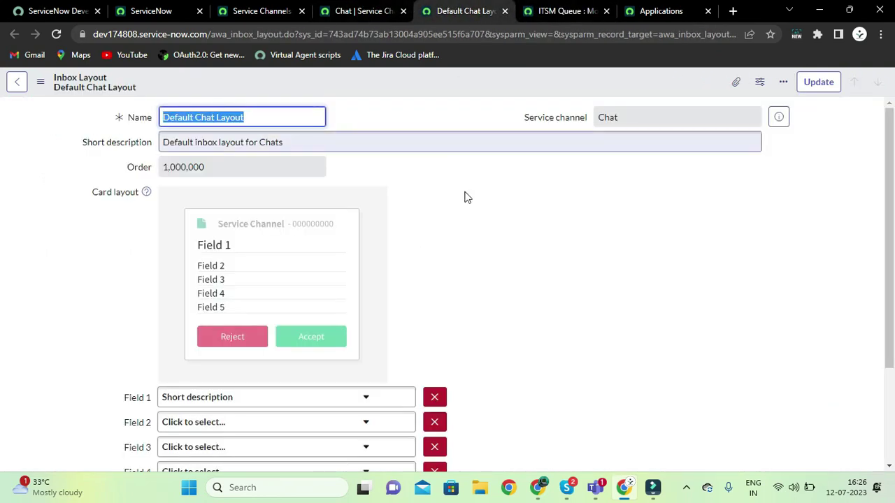
click(100, 273)
scroll(101, 273, down, 1)
scroll(100, 273, down, 1)
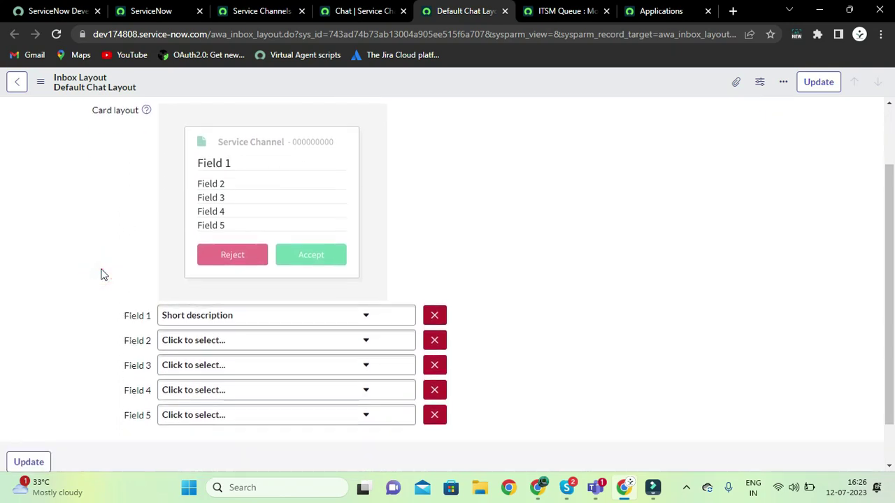
scroll(151, 267, up, 1)
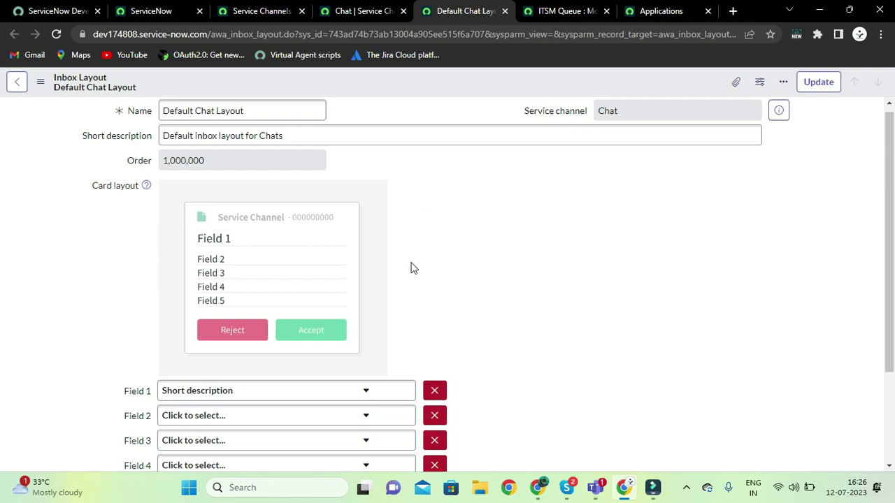
scroll(434, 273, down, 1)
scroll(508, 305, down, 1)
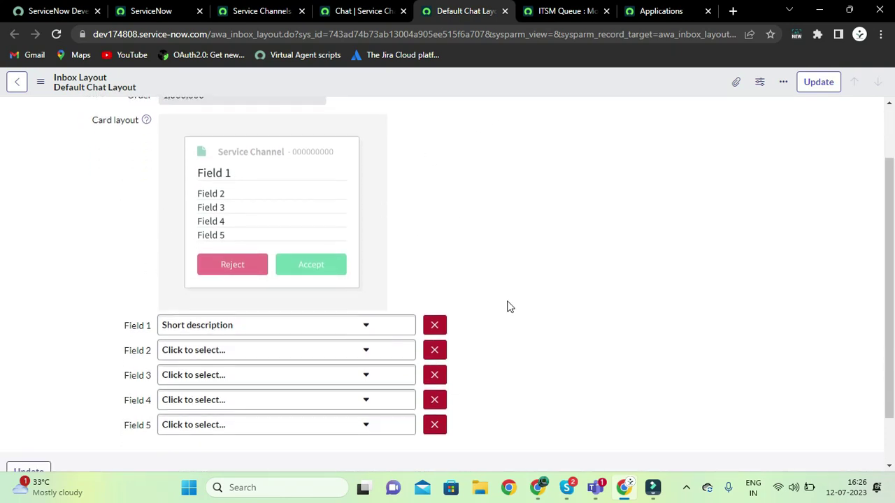
scroll(441, 277, up, 1)
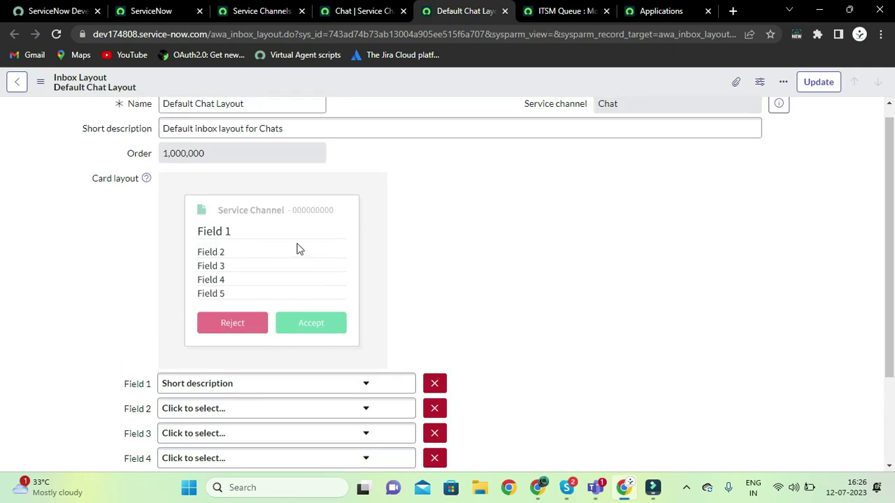
scroll(299, 250, down, 1)
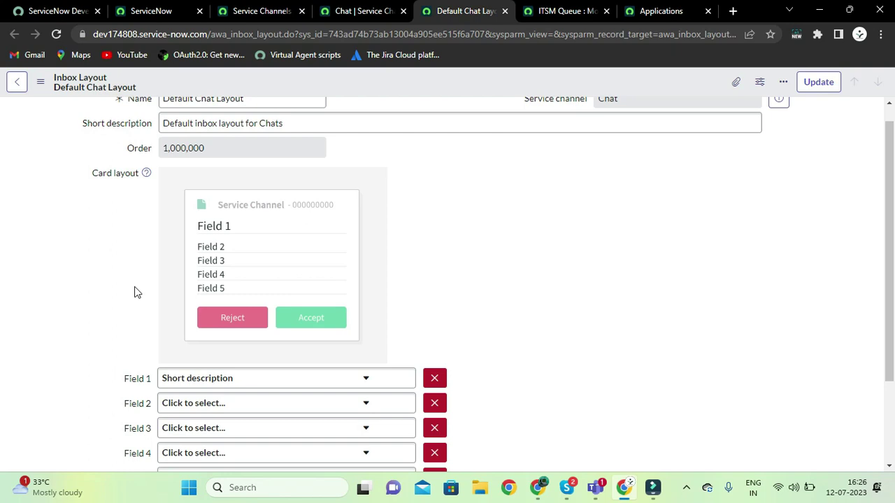
scroll(137, 297, down, 1)
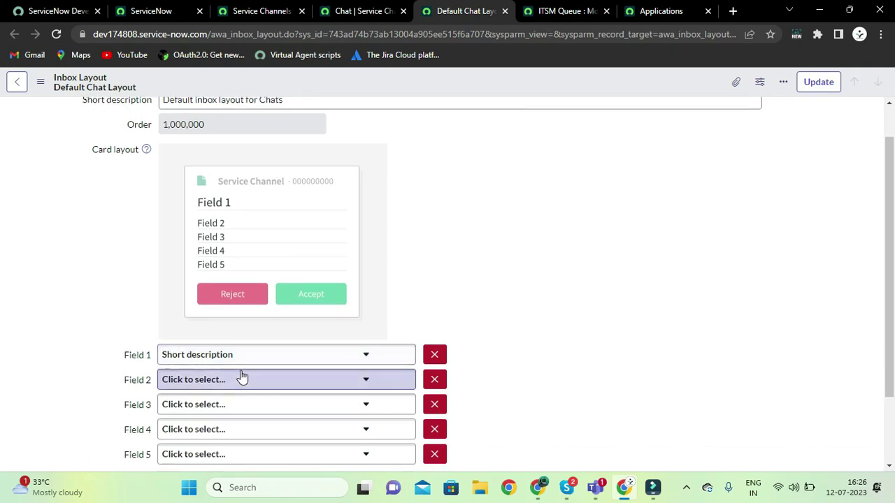
scroll(117, 349, down, 2)
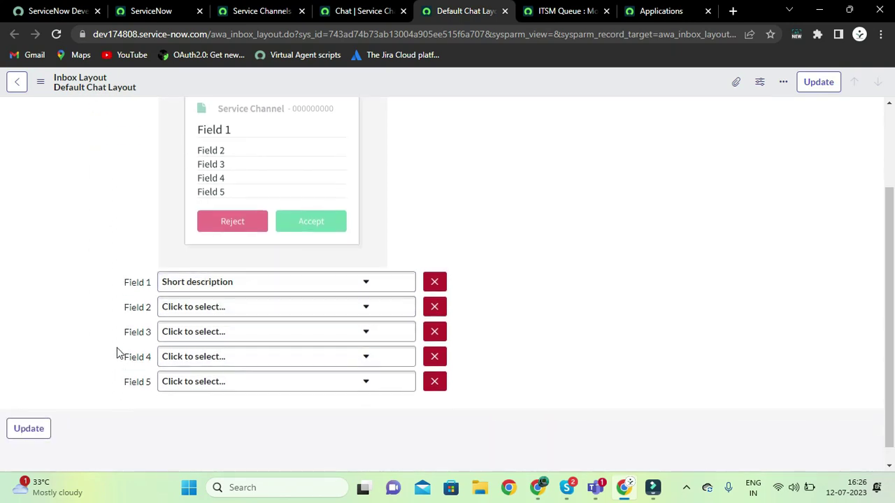
scroll(118, 349, up, 3)
click(338, 10)
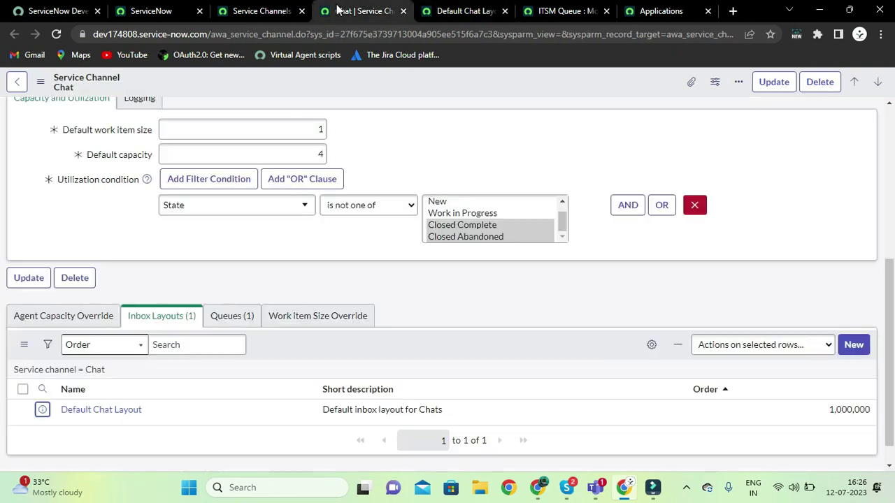
Open IT Service Queue from Chat's Queues list and close the Default Chat Layout tab
click(227, 316)
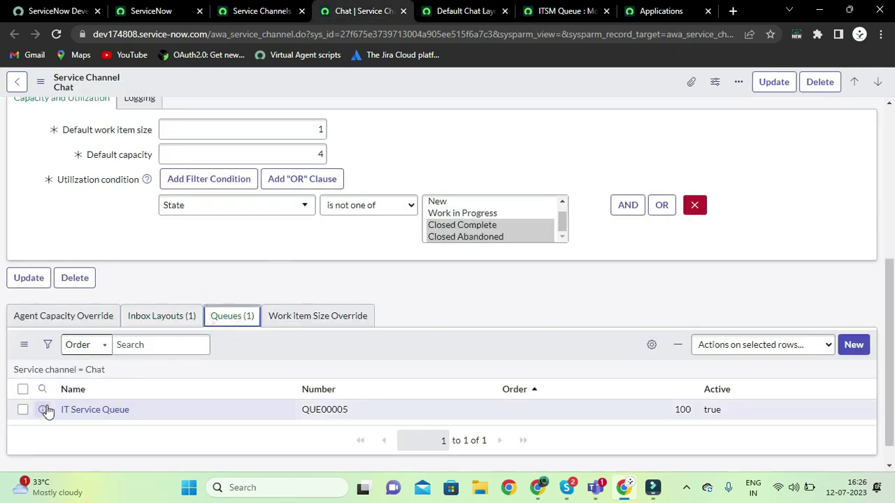
right_click(45, 411)
click(135, 266)
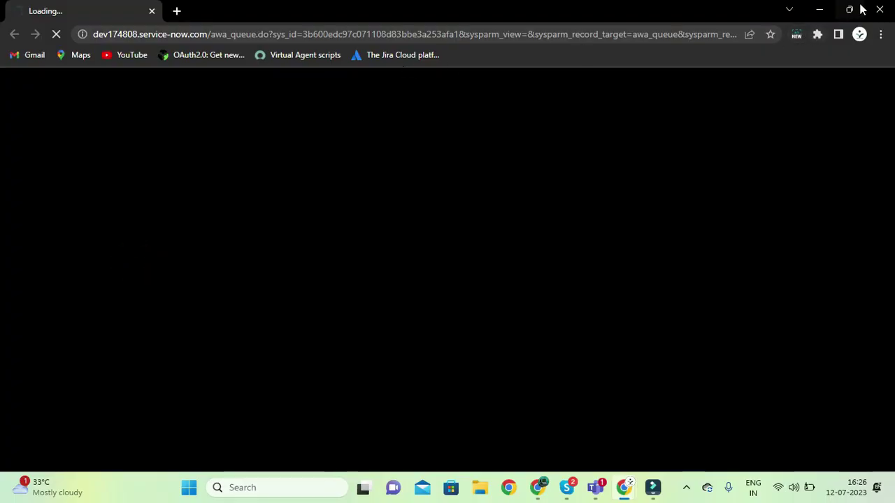
click(881, 8)
click(569, 9)
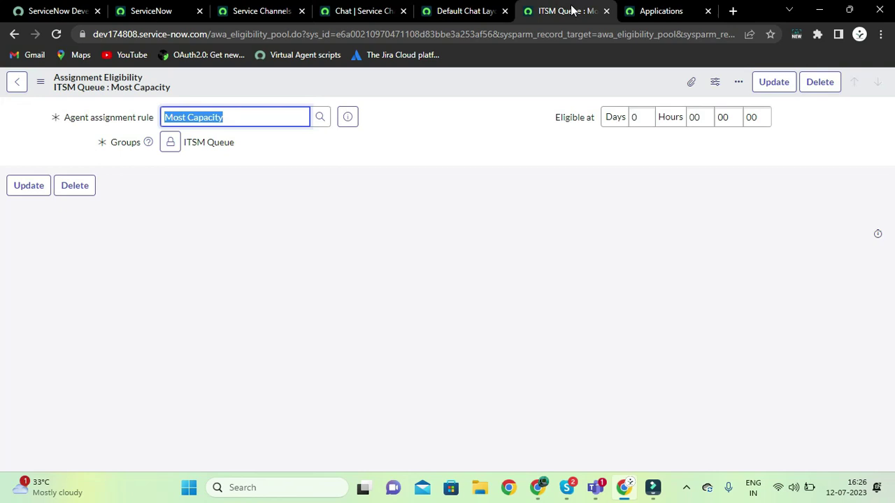
click(504, 11)
click(14, 35)
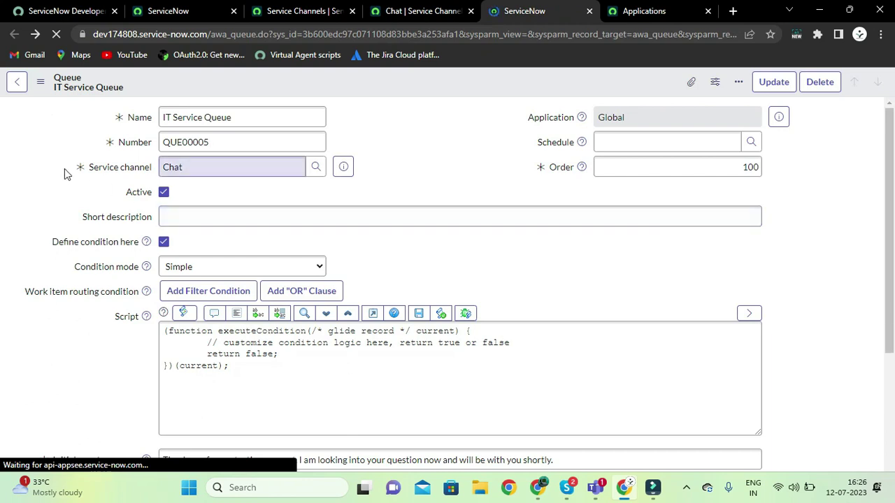
click(64, 169)
click(442, 167)
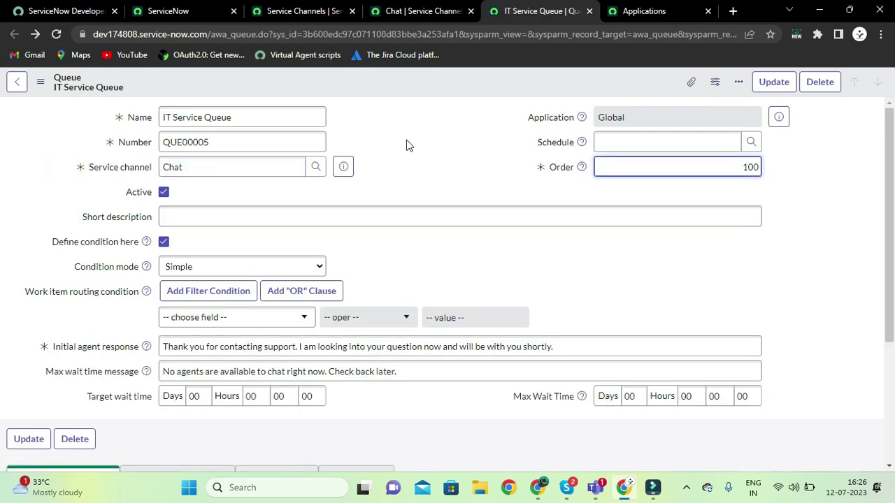
Compare the IT Service Queue's name and Chat service channel value with the Chat record
click(276, 112)
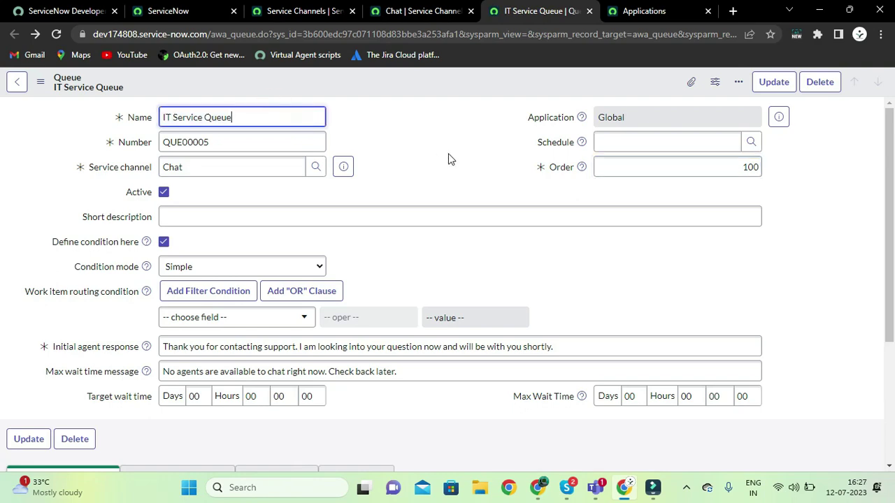
click(422, 12)
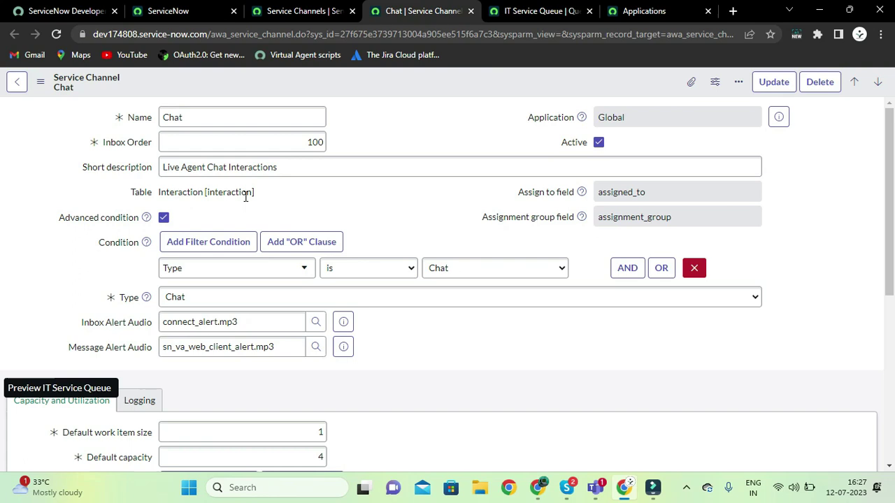
click(502, 11)
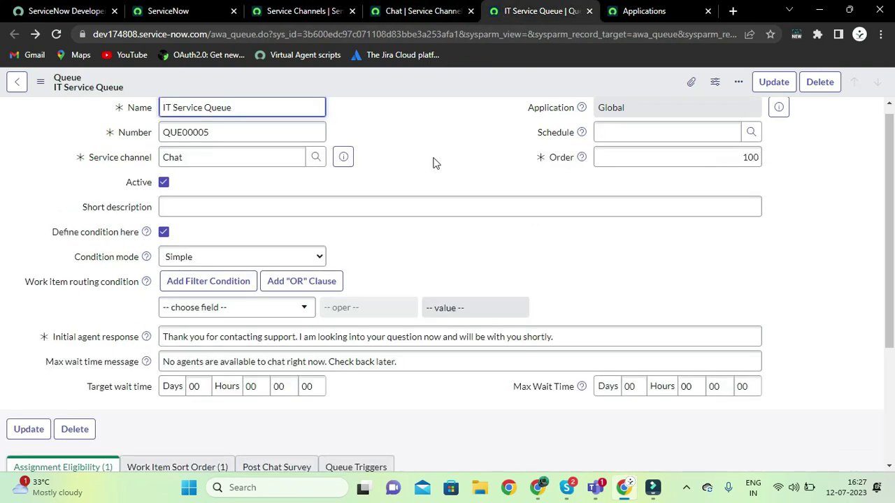
scroll(431, 168, up, 1)
click(316, 196)
click(191, 166)
double_click(188, 166)
click(419, 10)
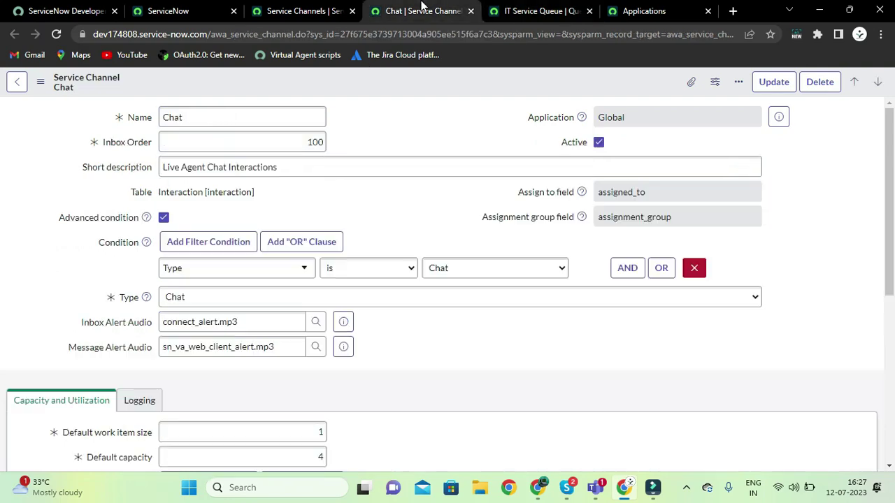
click(520, 11)
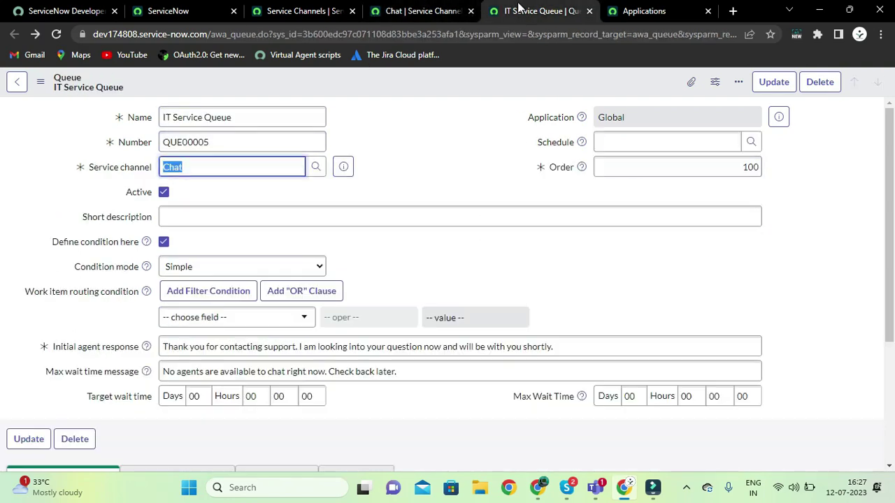
click(446, 117)
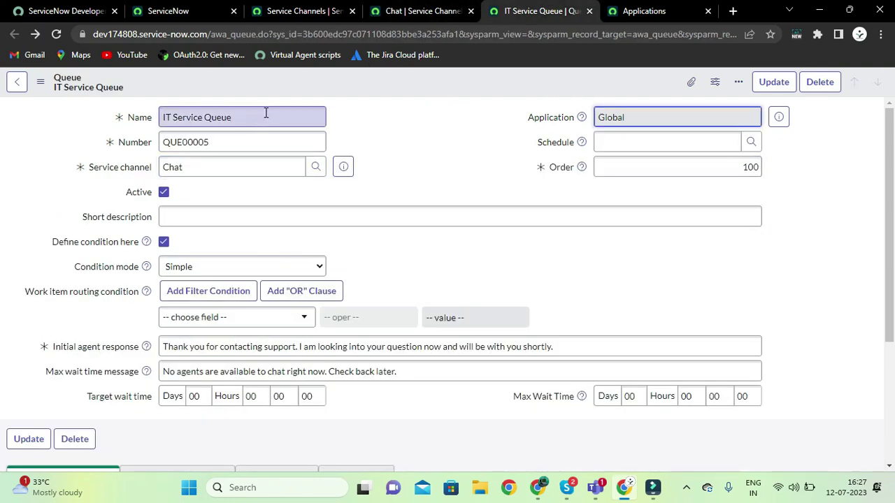
click(406, 12)
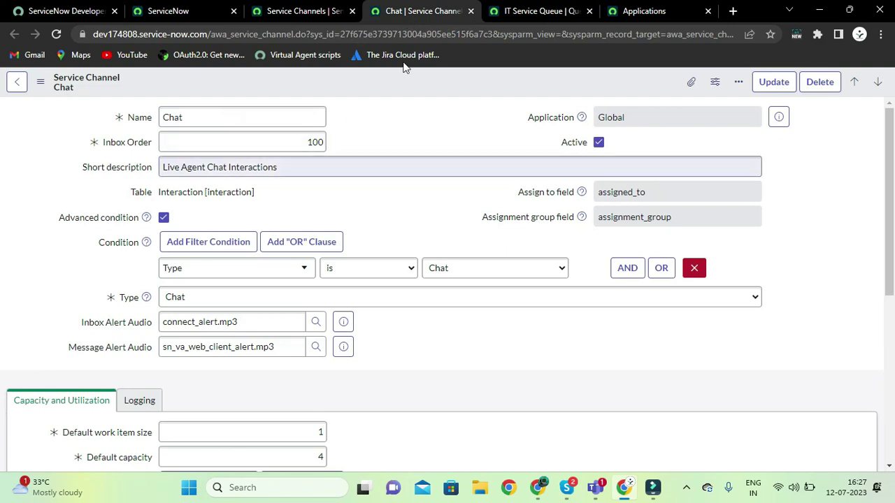
click(517, 10)
Show the queue's Assignment Eligibility list, listing ITSM Queue under the Most Capacity rule
scroll(476, 167, down, 2)
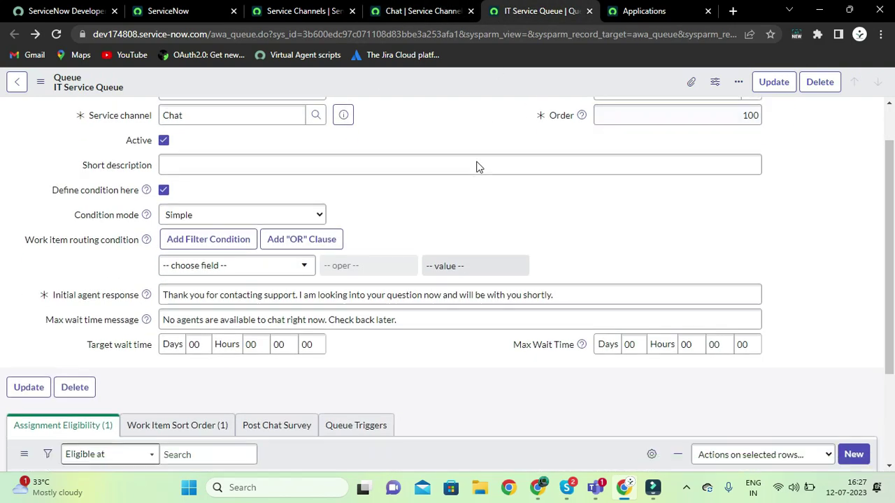
scroll(475, 167, up, 1)
scroll(432, 221, down, 1)
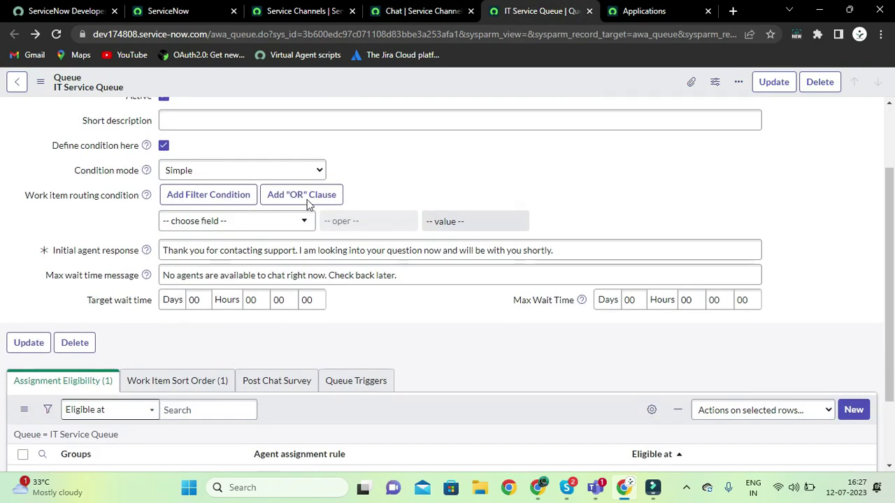
scroll(194, 196, up, 1)
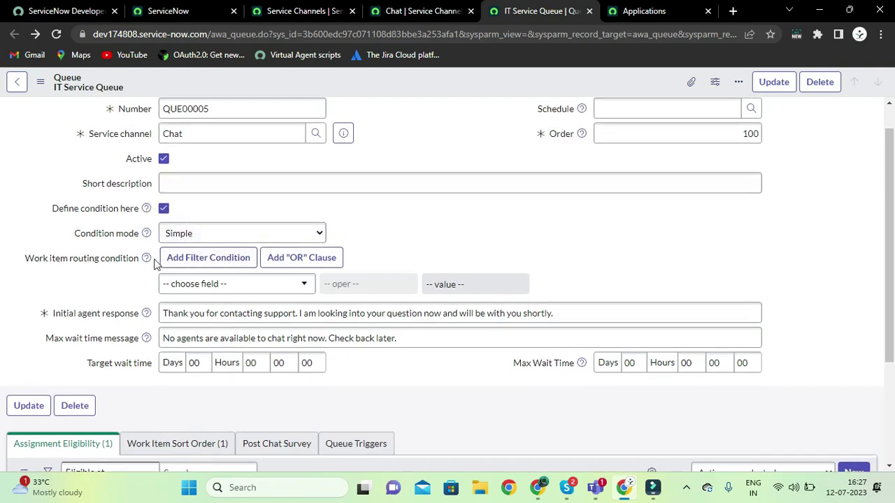
scroll(143, 269, down, 3)
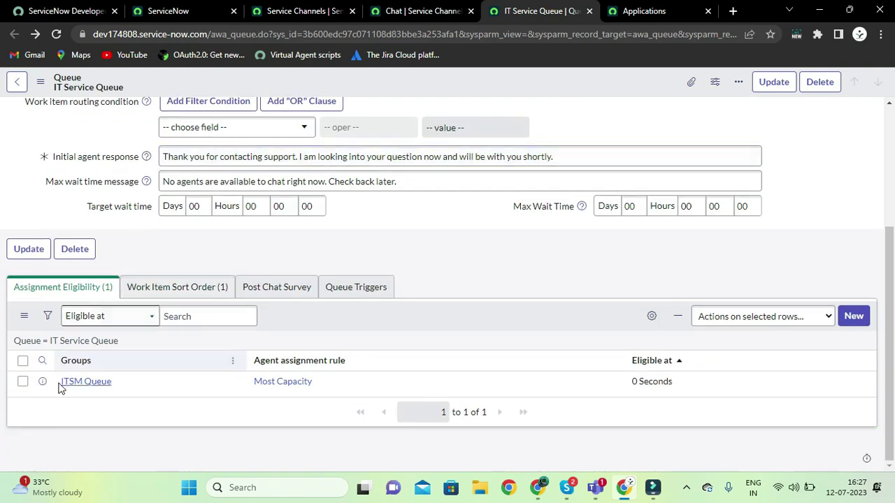
click(155, 287)
click(62, 288)
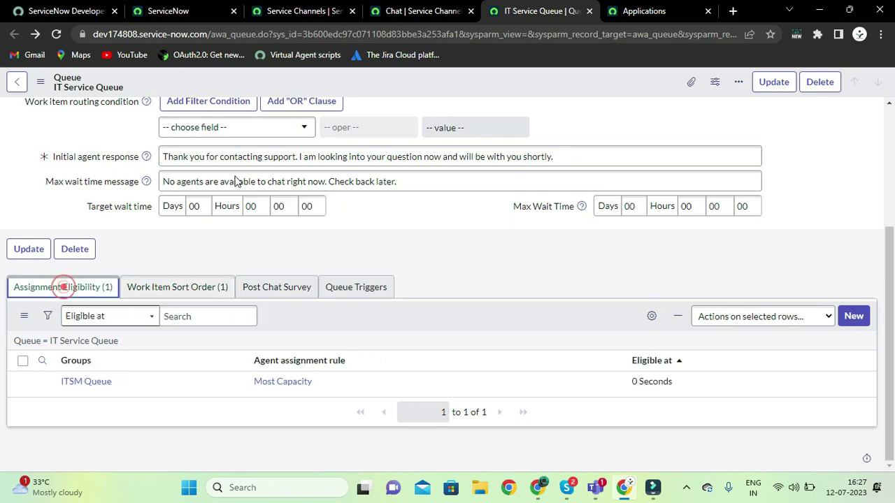
click(410, 18)
scroll(395, 209, down, 1)
scroll(395, 208, down, 4)
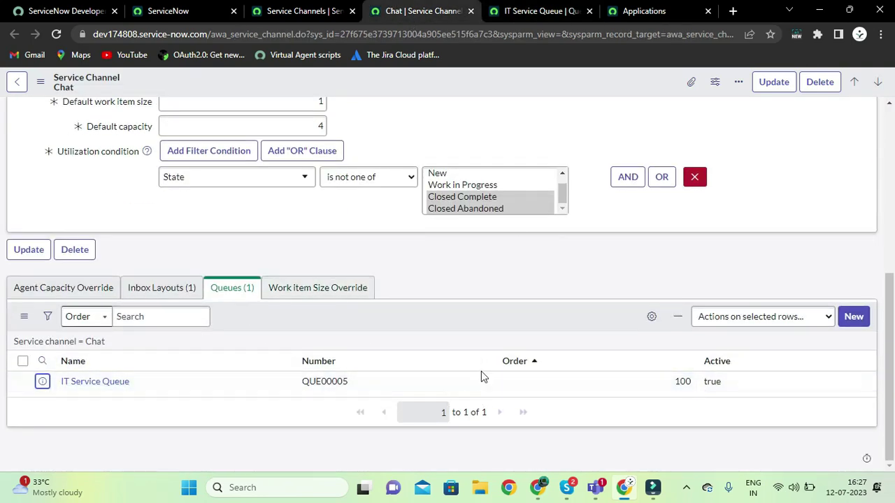
click(542, 9)
click(423, 8)
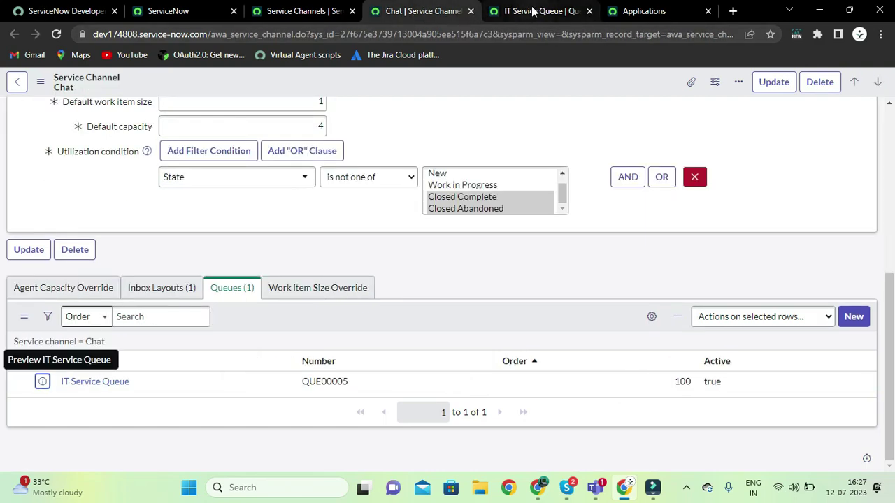
click(535, 10)
Recheck the IT Service Queue name and its ITSM Queue eligibility at 0 Seconds
scroll(469, 256, up, 3)
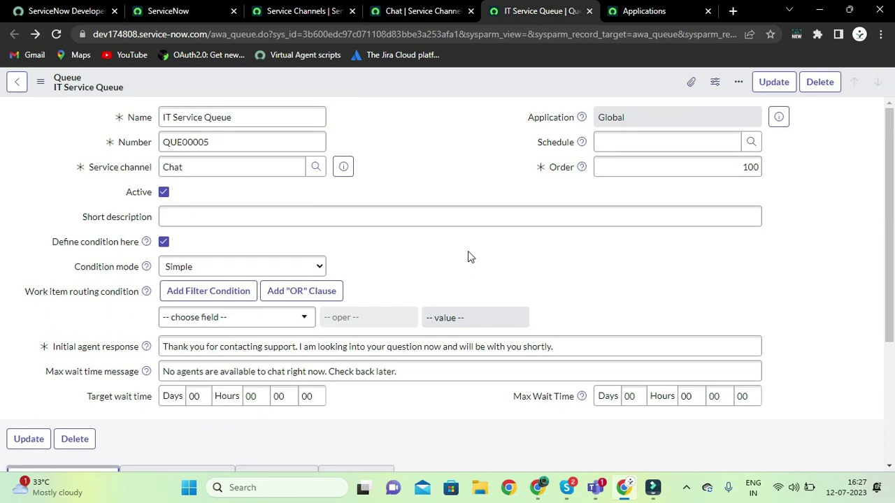
scroll(469, 256, down, 3)
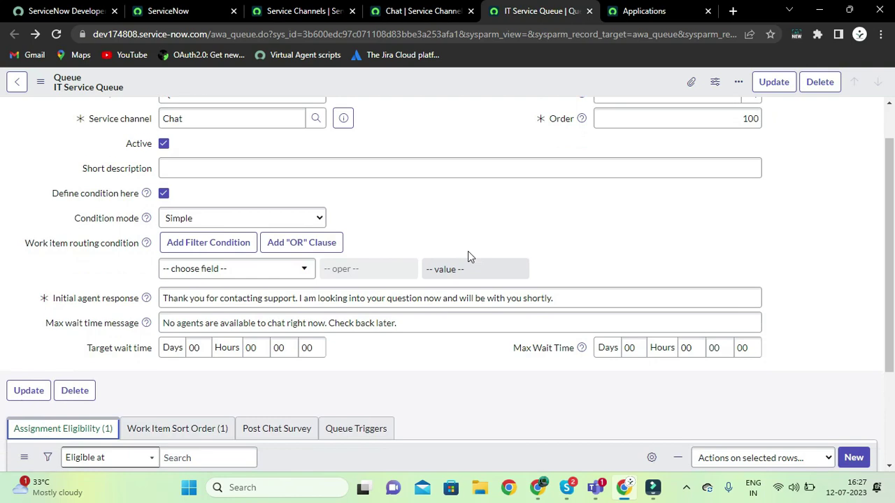
scroll(329, 286, up, 3)
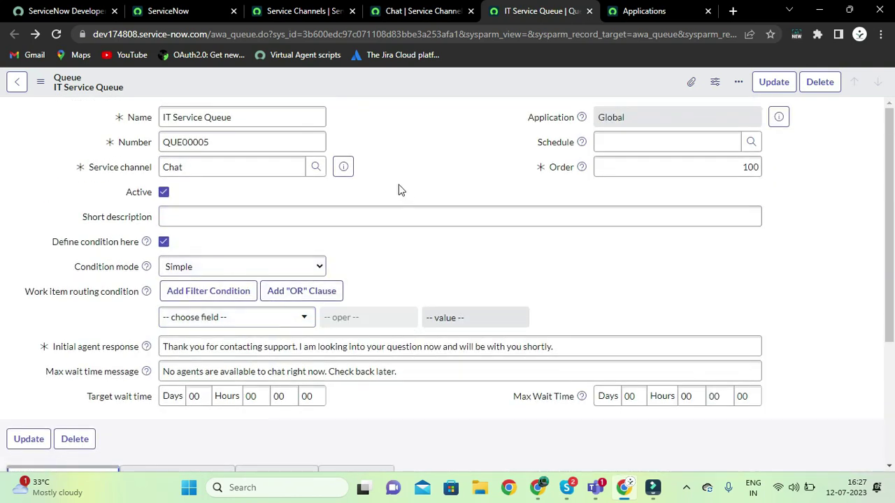
click(216, 119)
double_click(223, 118)
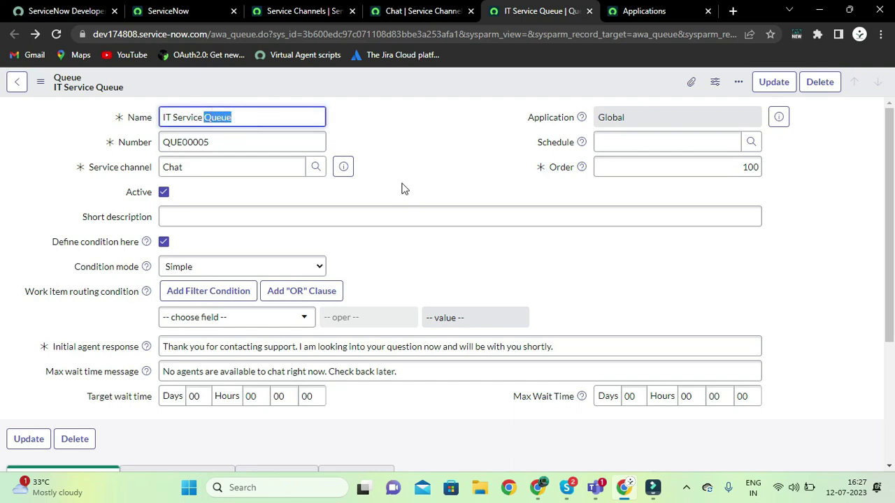
scroll(402, 188, down, 3)
scroll(402, 183, up, 3)
scroll(402, 182, down, 3)
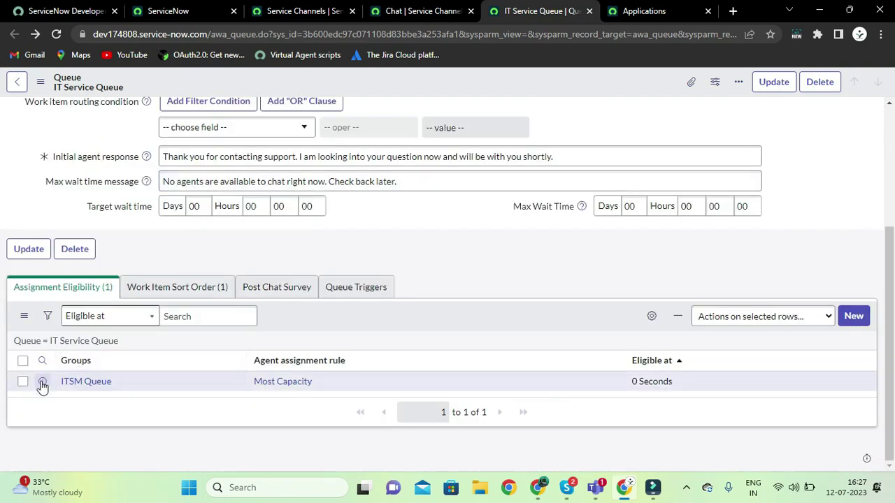
Open the ITSM Queue eligibility record in its own tab
right_click(42, 383)
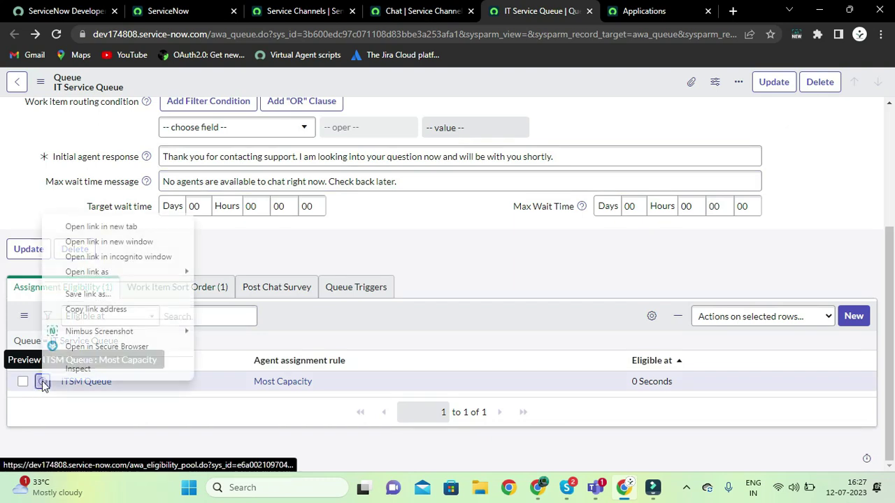
click(136, 228)
click(569, 17)
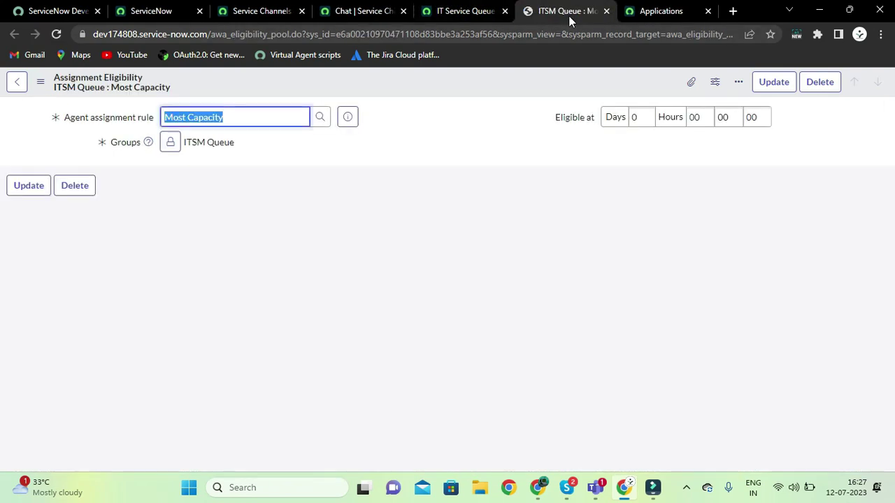
click(433, 127)
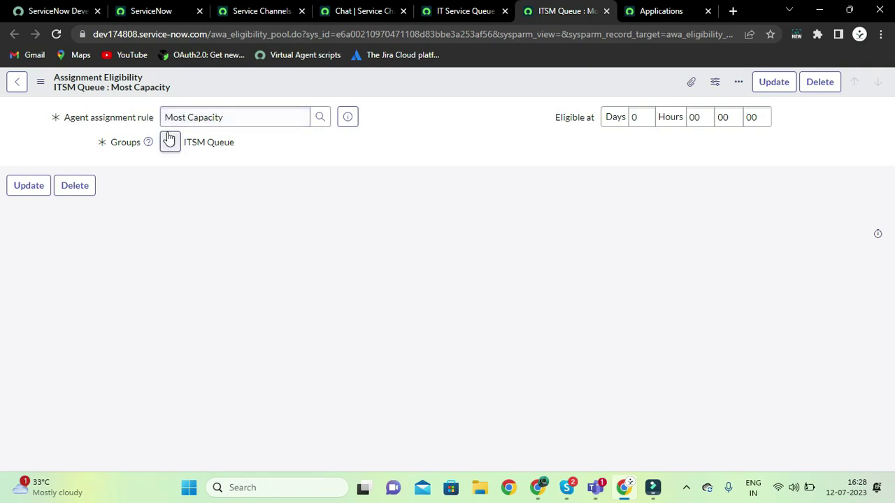
Toggle the eligible Groups lock and preview the Most Capacity assignment rule
click(172, 144)
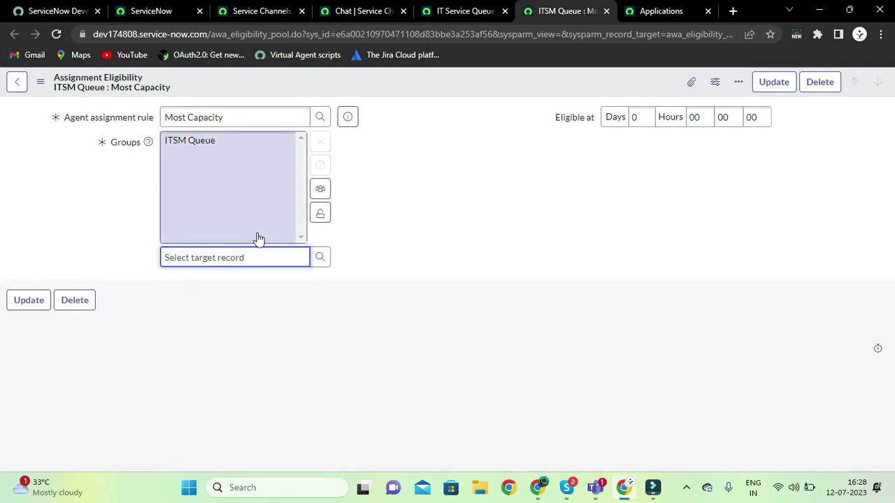
click(319, 213)
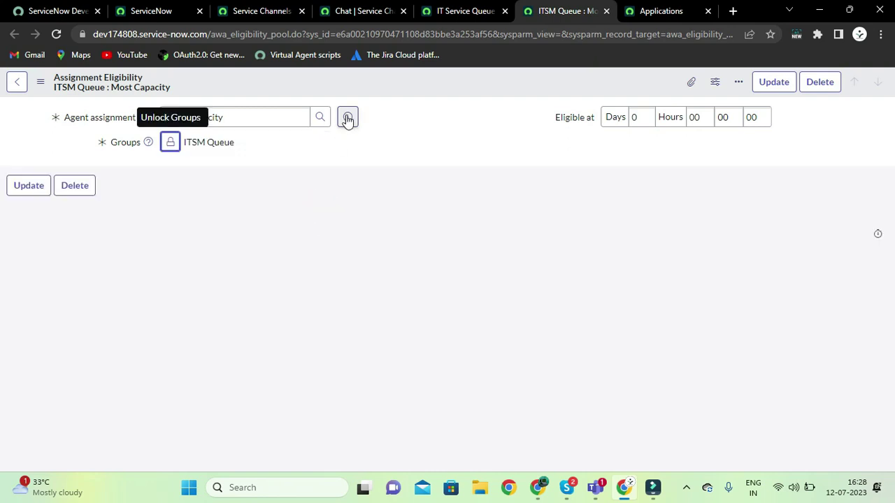
click(348, 118)
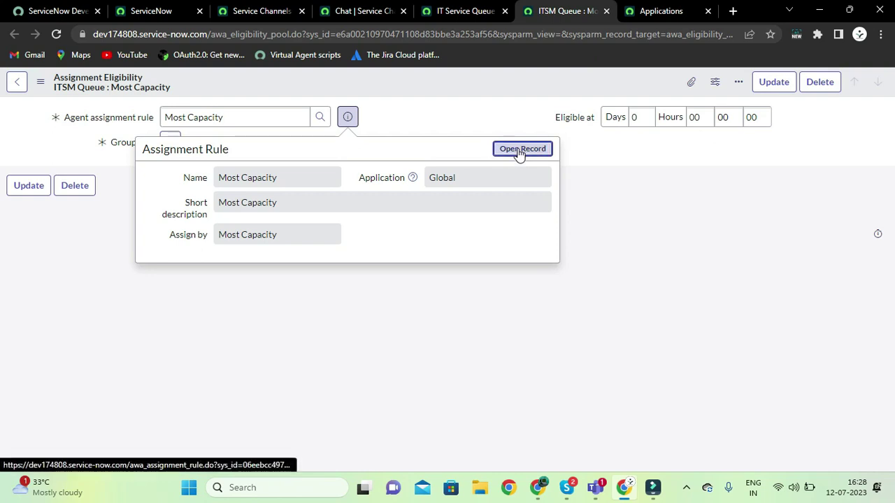
right_click(518, 154)
click(536, 165)
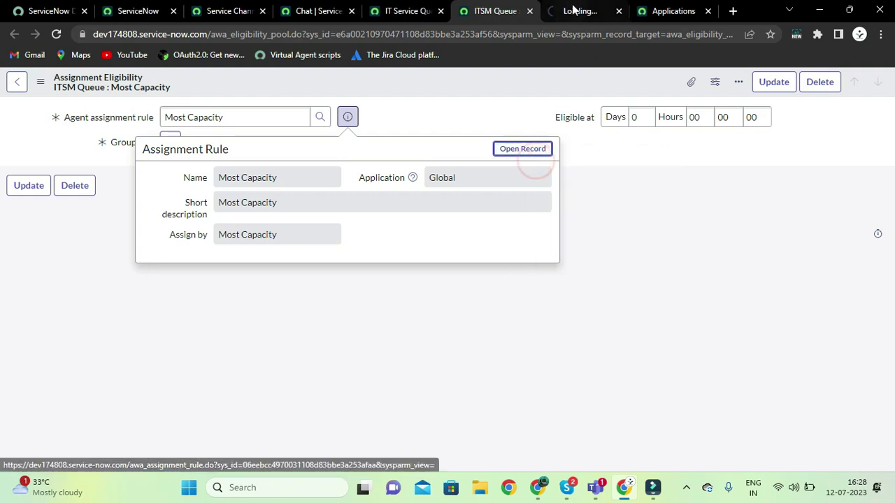
click(572, 11)
click(402, 191)
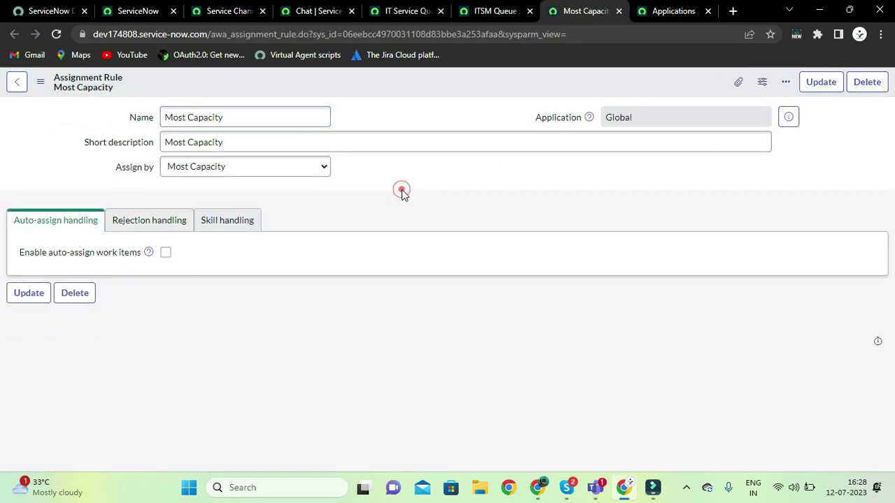
click(162, 221)
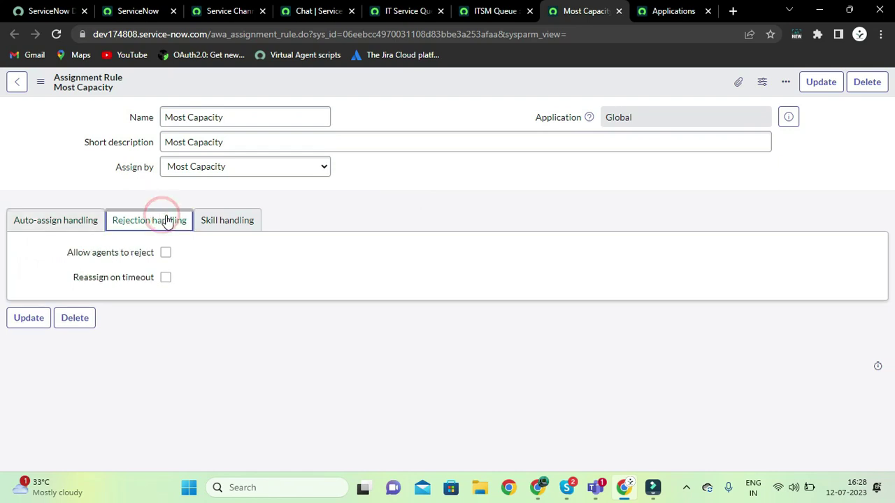
click(211, 220)
click(159, 220)
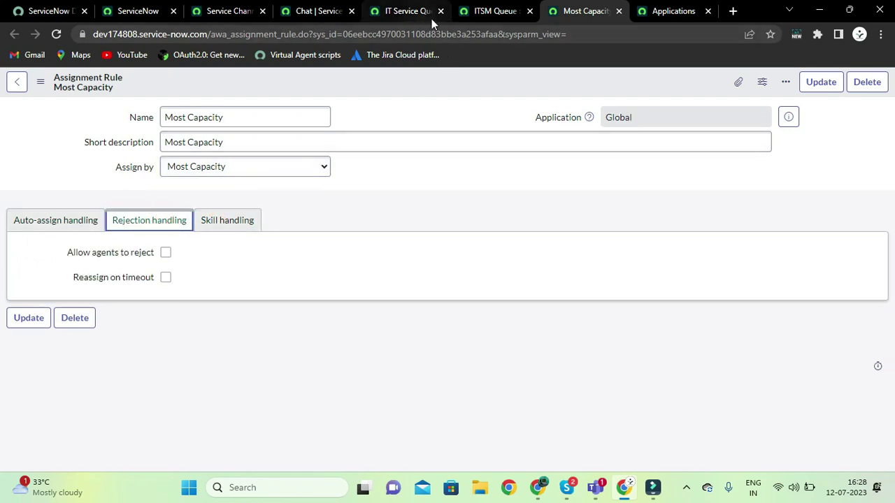
click(315, 13)
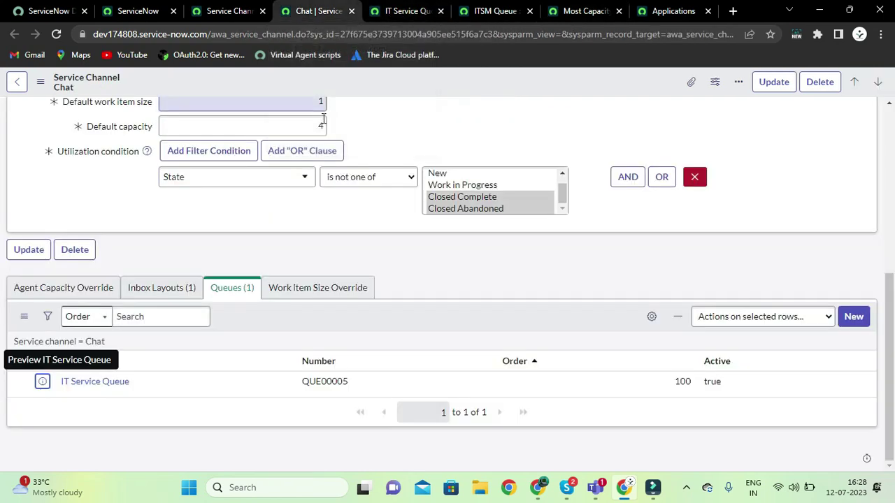
scroll(273, 239, up, 1)
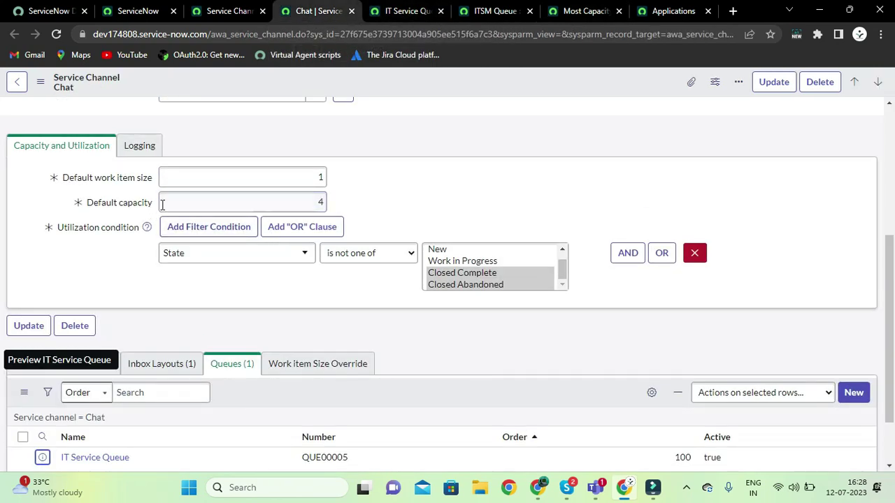
click(308, 202)
click(332, 198)
click(560, 14)
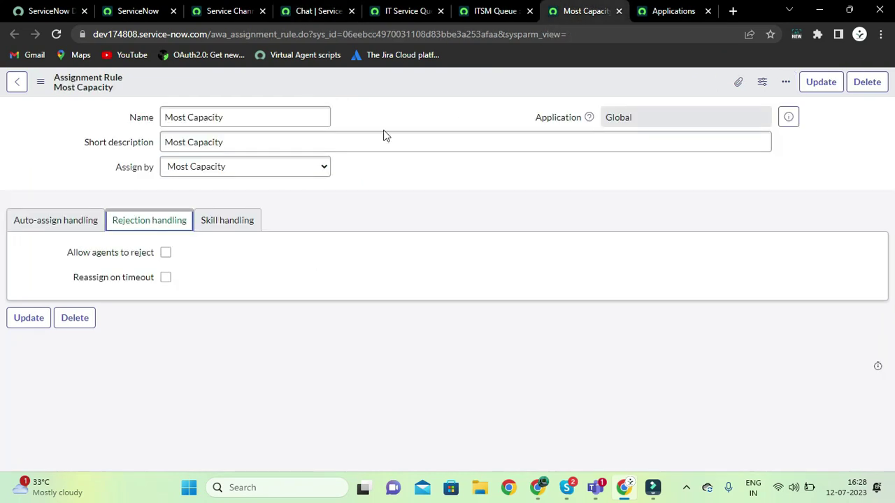
click(319, 166)
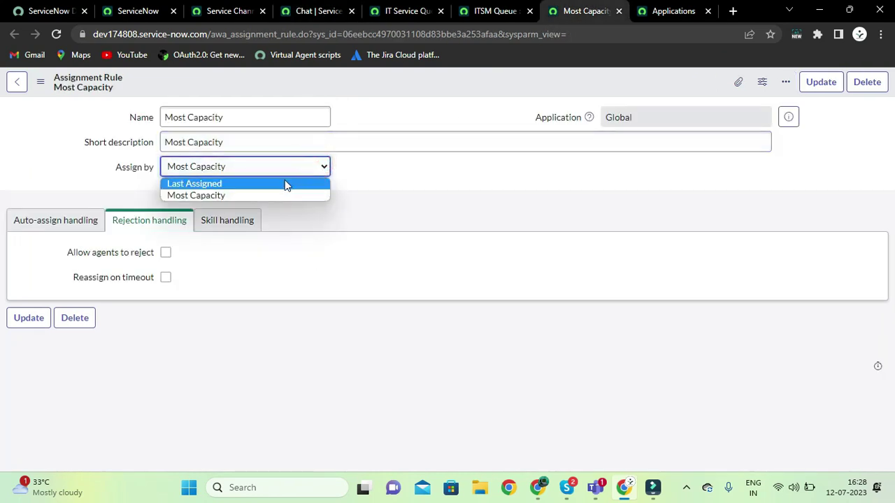
click(285, 181)
click(299, 172)
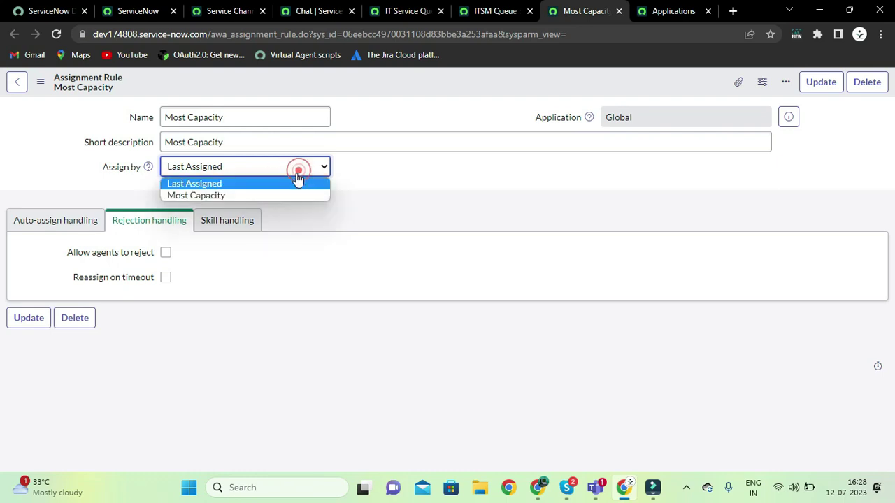
click(263, 195)
click(375, 177)
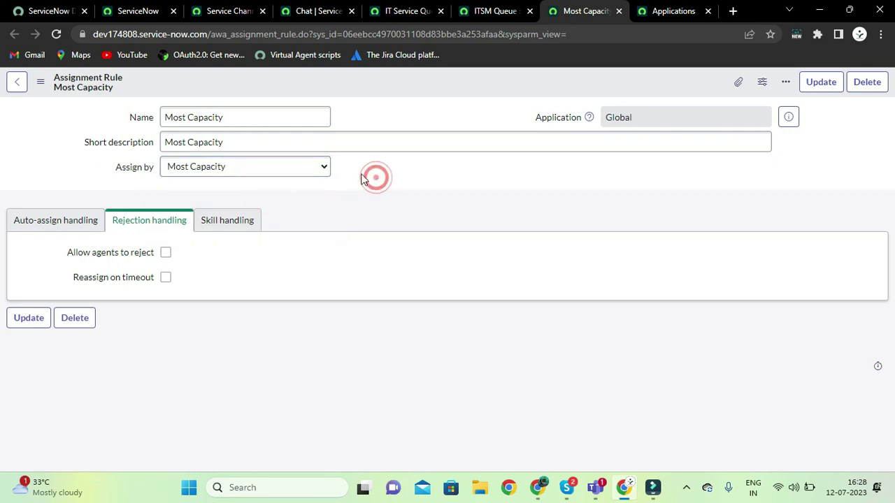
click(271, 169)
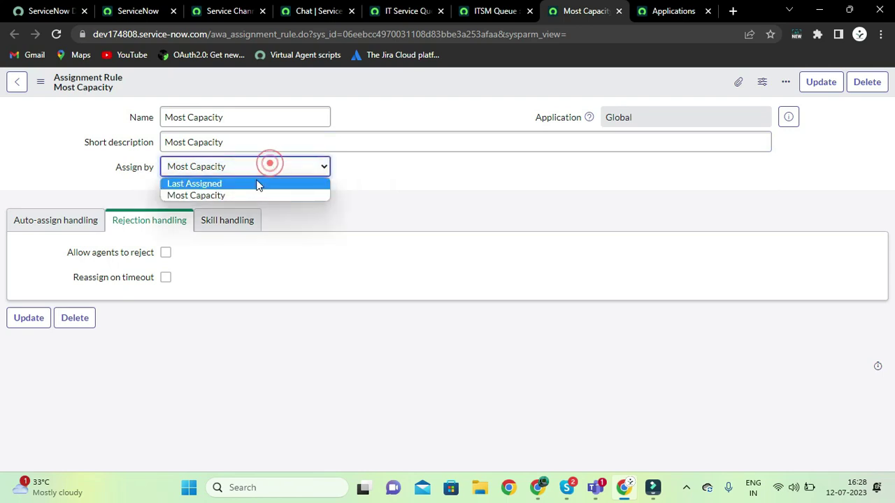
click(250, 182)
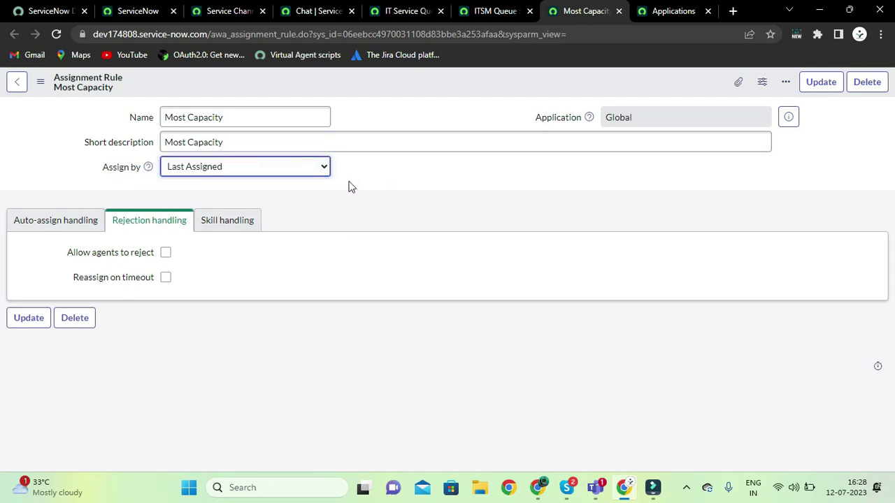
click(319, 171)
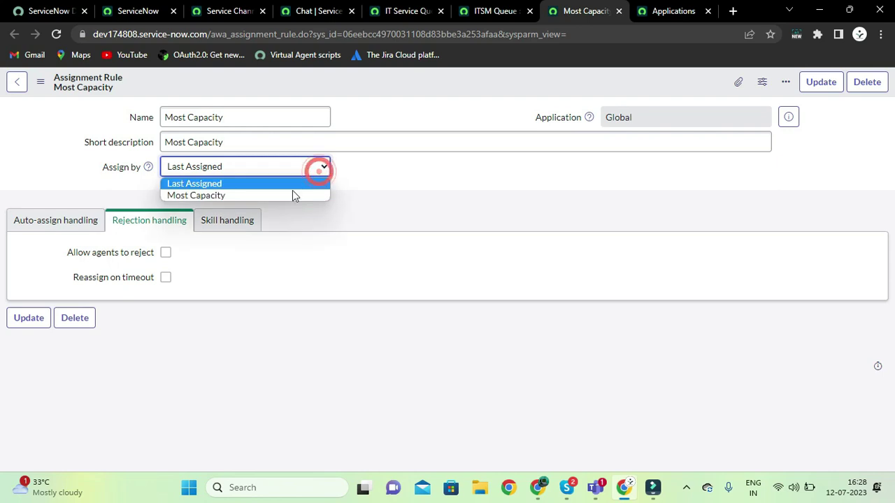
click(289, 193)
click(91, 223)
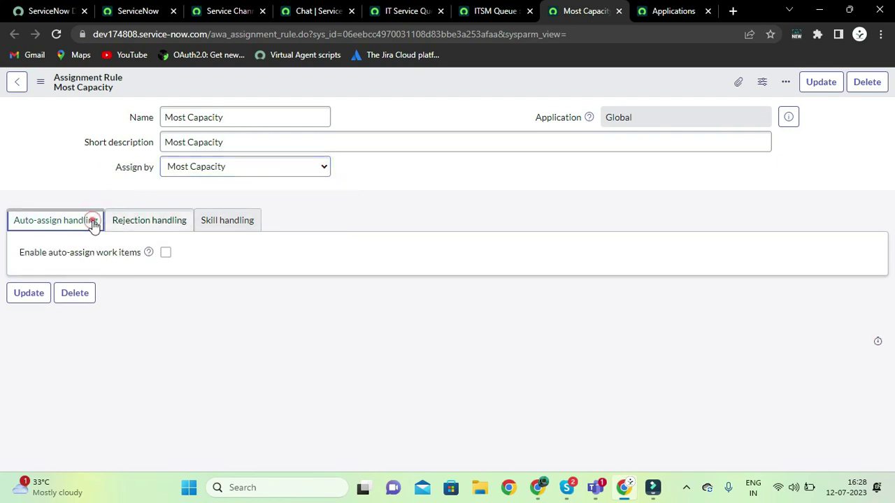
Tick Allow agents to reject under Rejection handling and save the Most Capacity rule
click(137, 224)
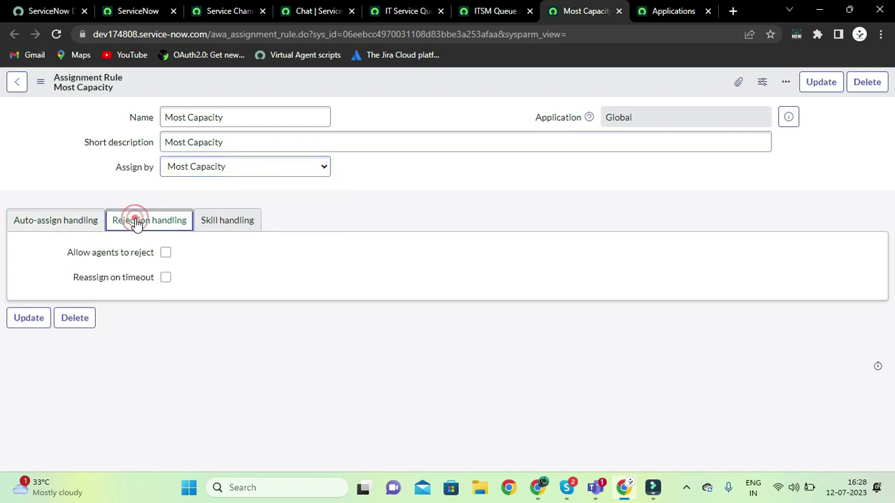
click(166, 253)
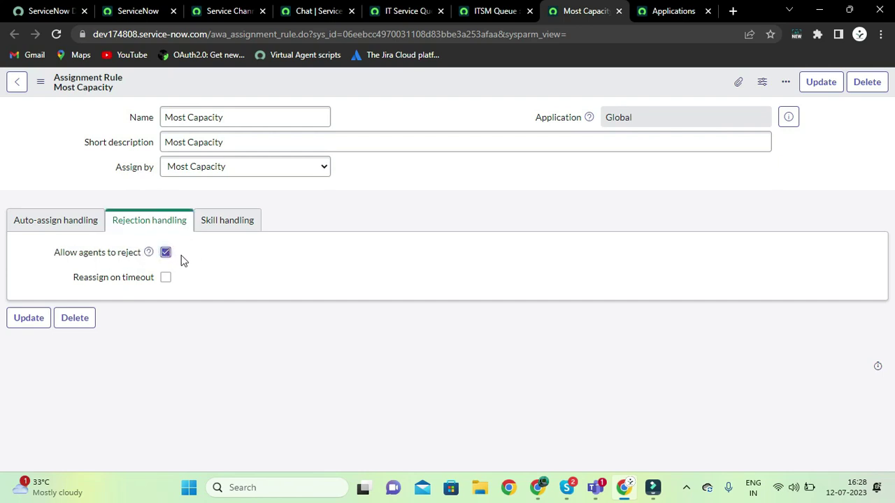
click(229, 225)
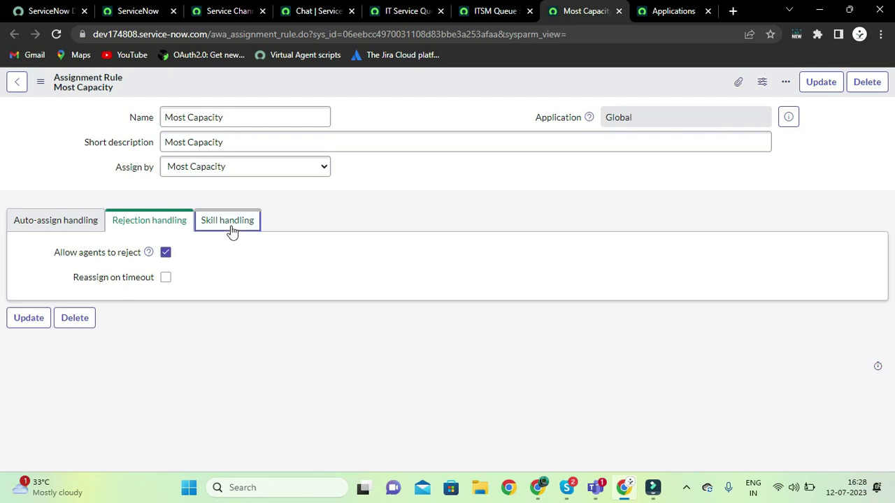
click(168, 226)
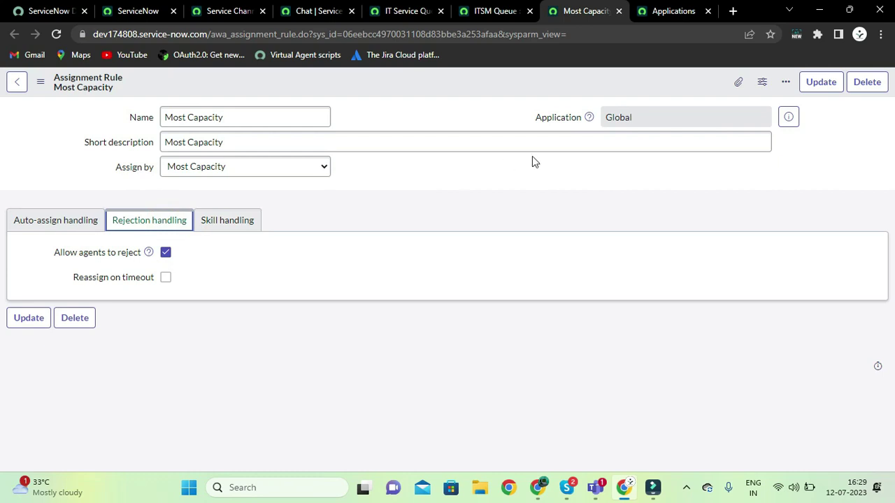
click(41, 82)
click(45, 90)
click(45, 89)
click(65, 94)
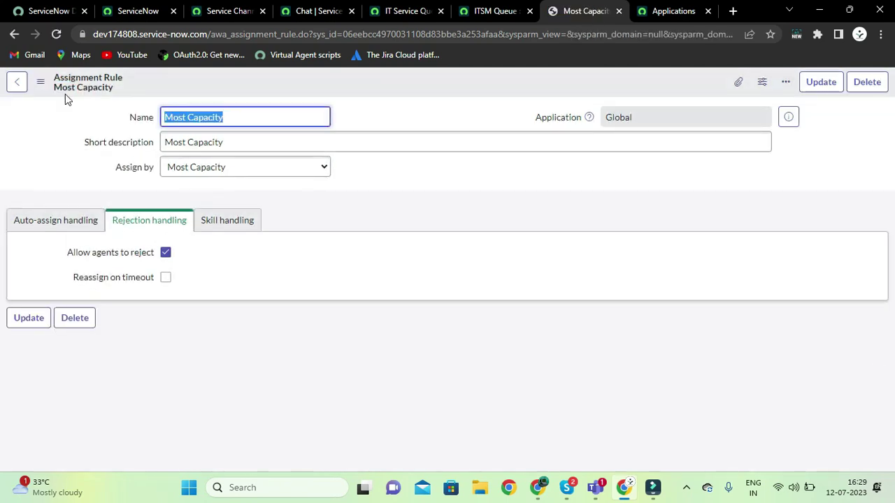
Return to the IT Service Queue record (QUE00005, Chat channel, order 100)
click(492, 8)
click(415, 117)
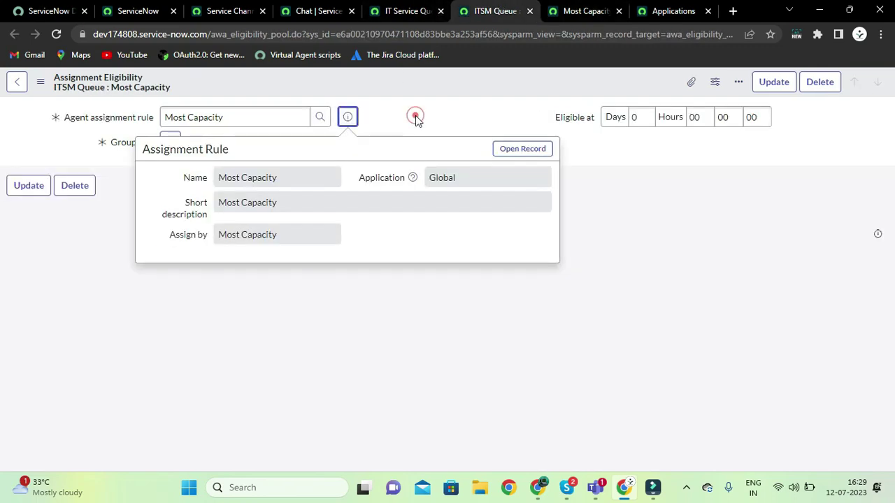
click(405, 14)
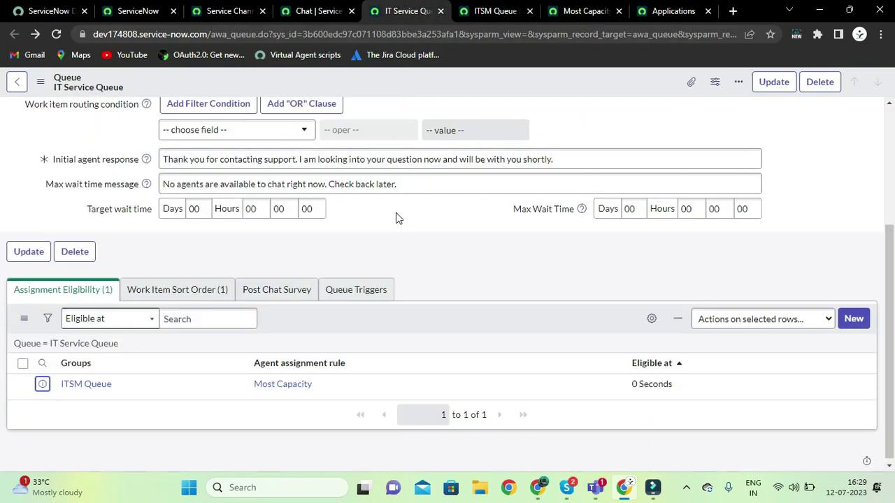
scroll(396, 218, up, 5)
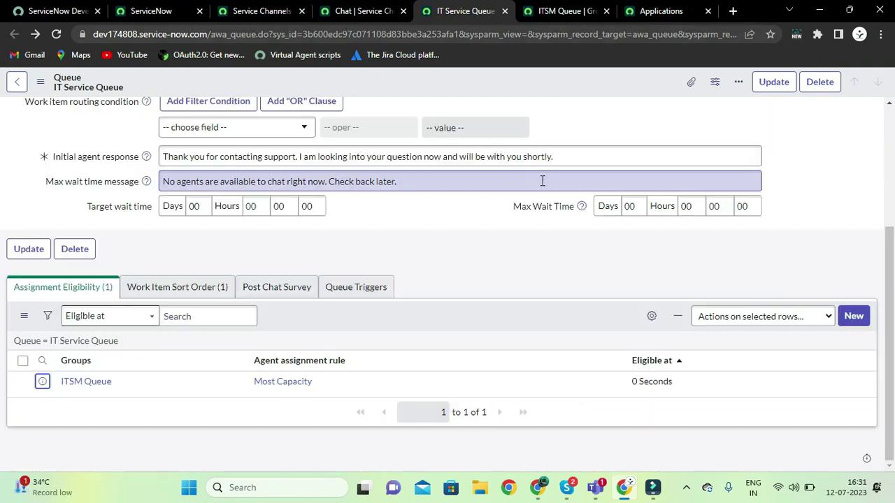
scroll(555, 88, up, 5)
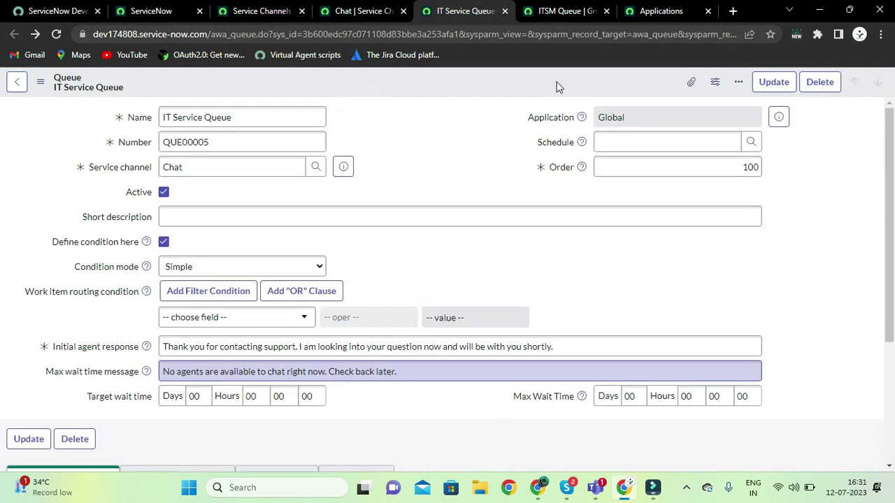
On the ITSM Queue group record, open the Roles list (awa_agent, itil) and start editing its roles
click(573, 16)
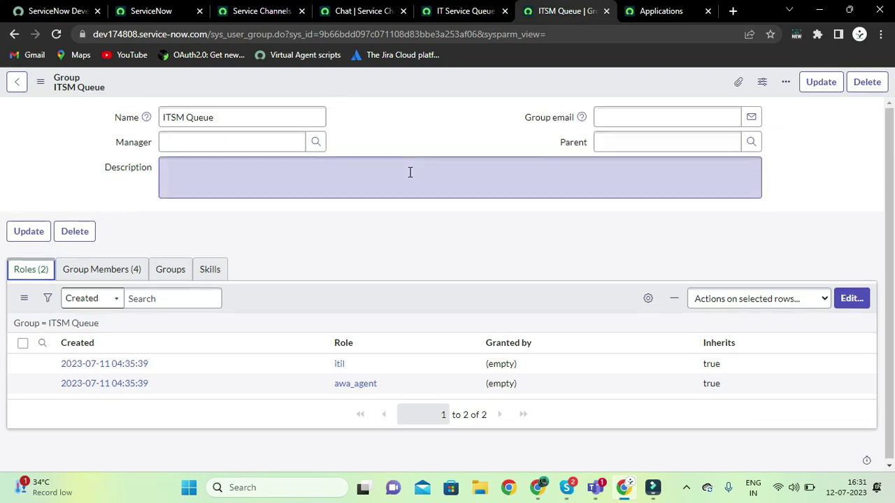
click(112, 270)
click(229, 120)
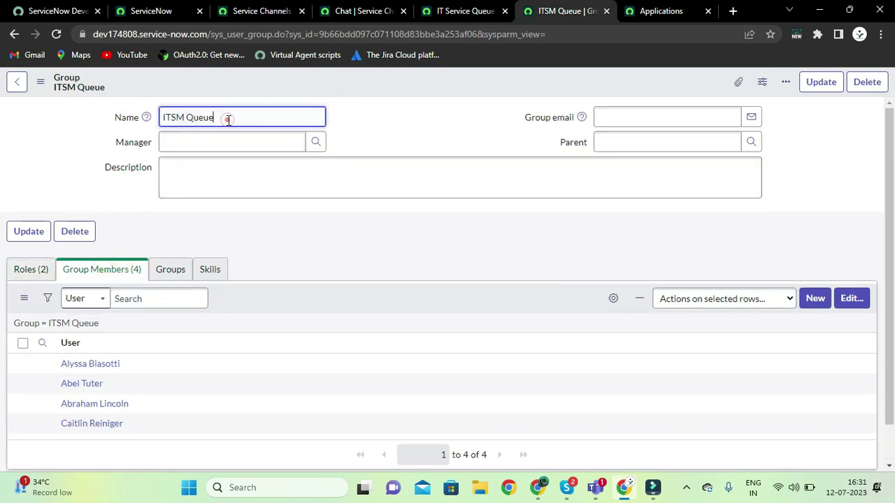
click(38, 279)
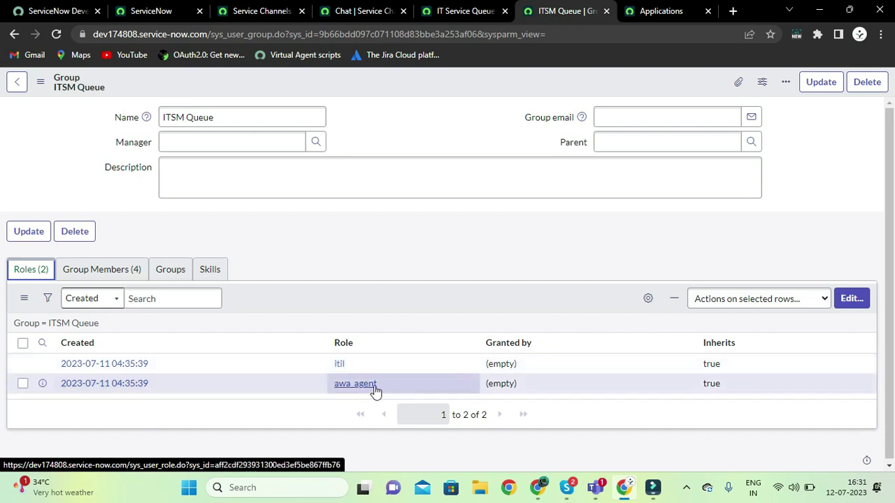
click(112, 271)
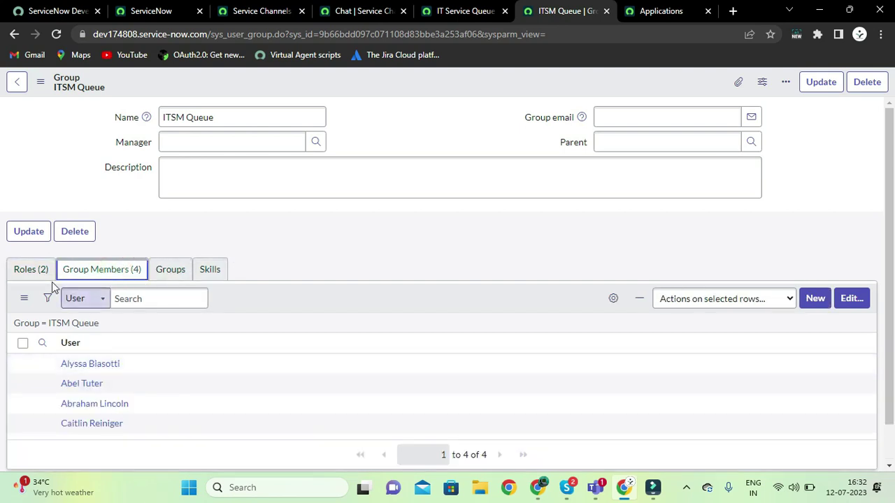
click(33, 272)
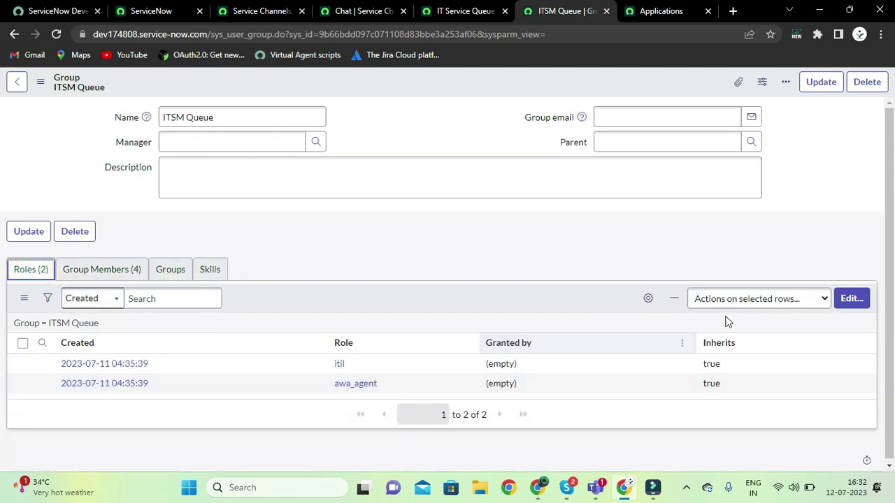
click(848, 299)
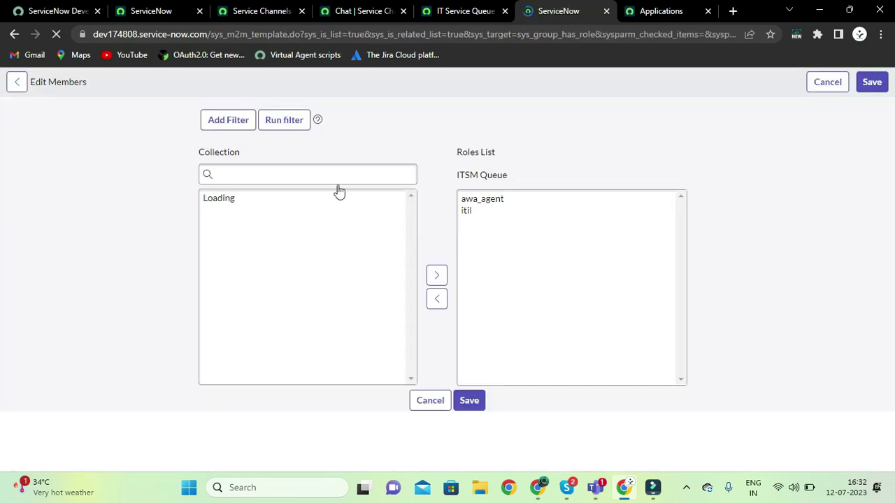
Find workspace_user among the available roles, add it to the group's Roles List, and save
click(320, 174)
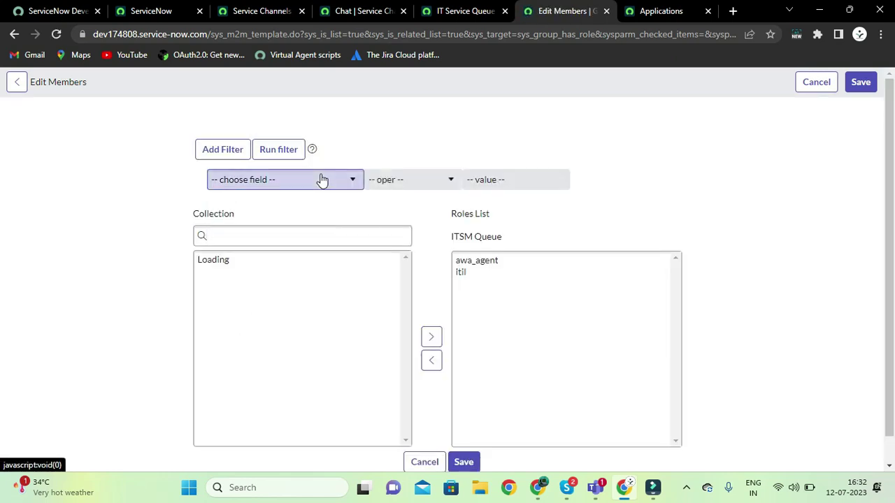
click(296, 234)
text(awa_)
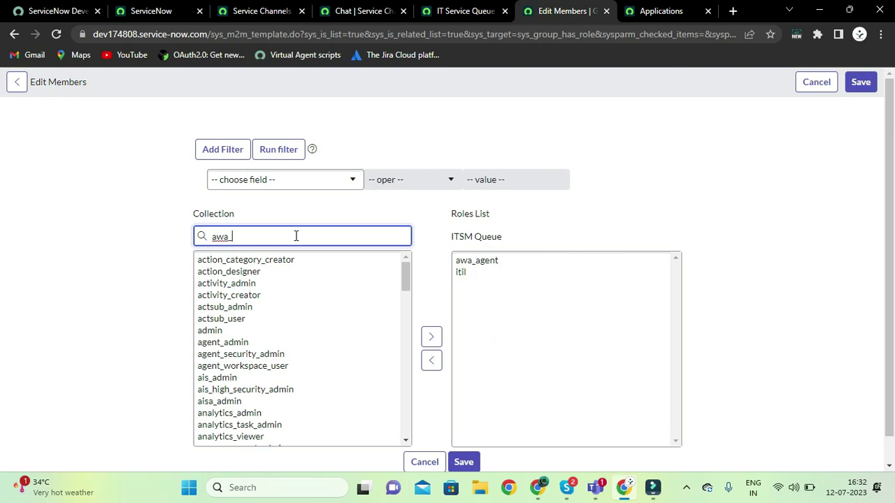
text(agen)
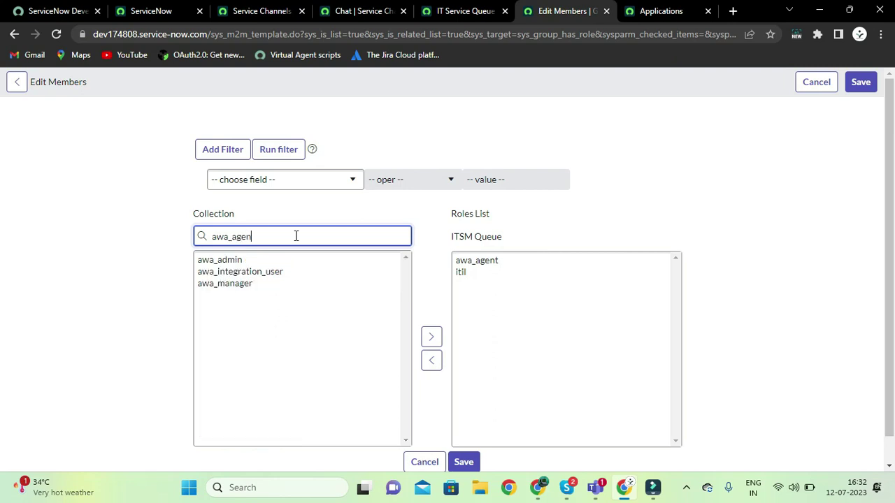
key(BackSpace)
key(BackSpace)
key(BackSpace)
key(BackSpace)
key(BackSpace)
key(BackSpace)
key(BackSpace)
text(works)
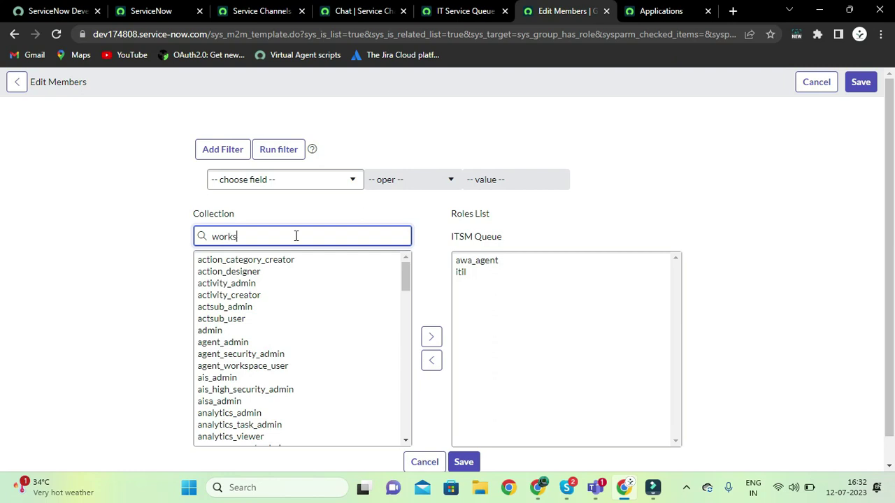
text(pa)
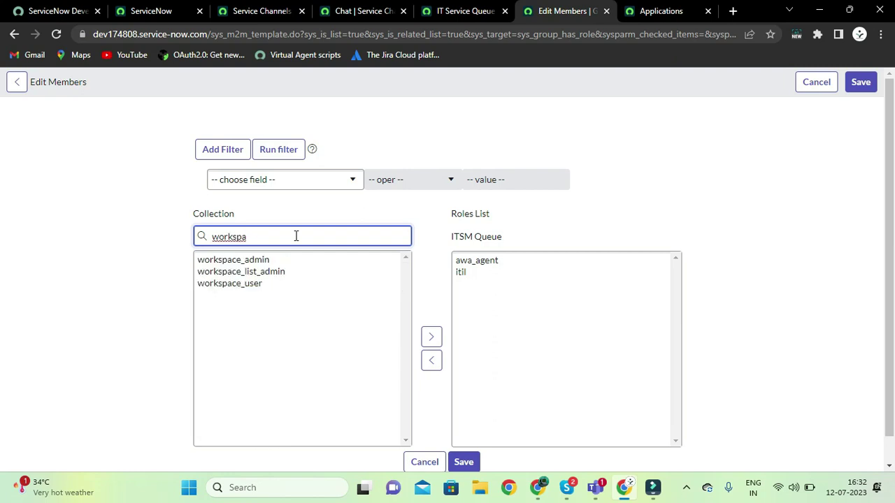
click(253, 287)
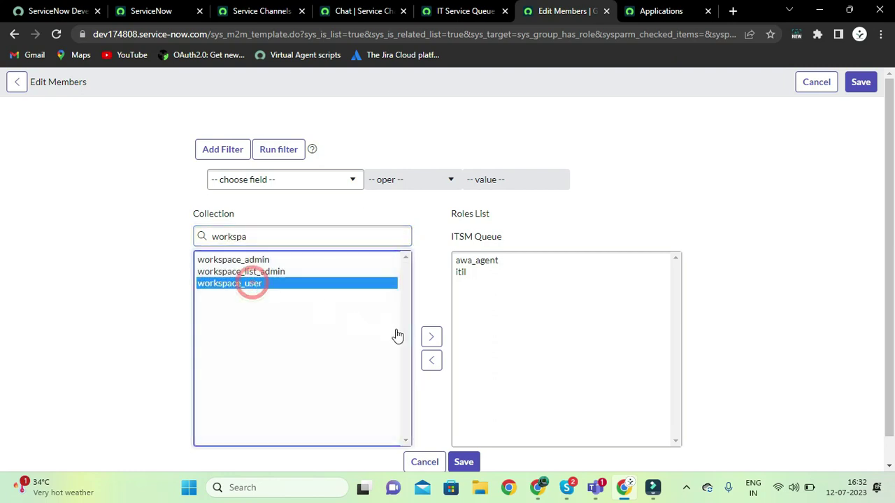
click(431, 338)
scroll(566, 350, down, 1)
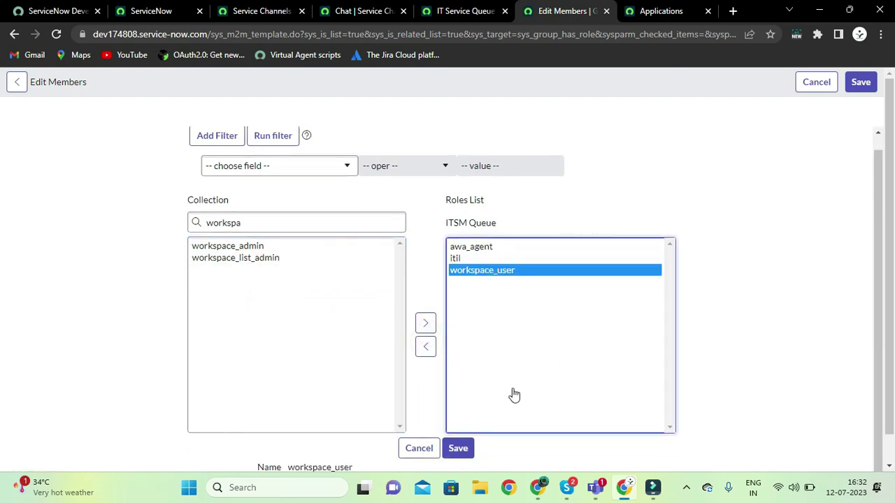
click(458, 450)
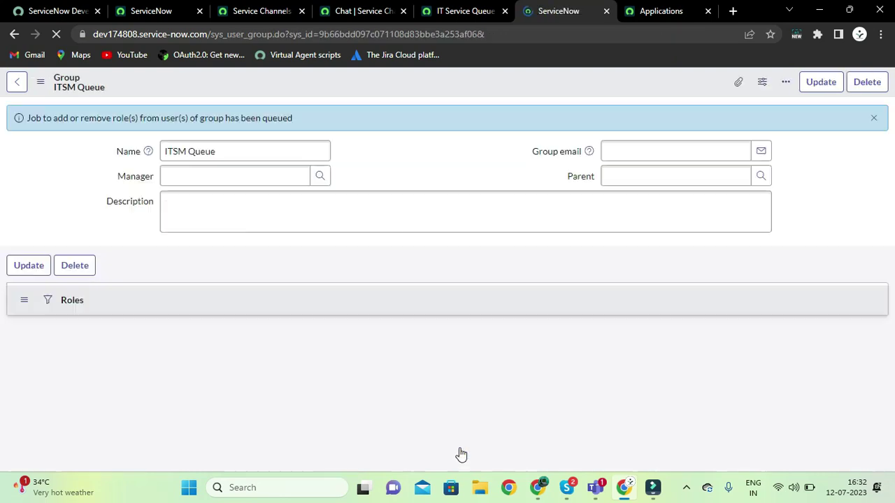
Dismiss the role job notice and copy the first ITSM Queue group member's name
click(874, 117)
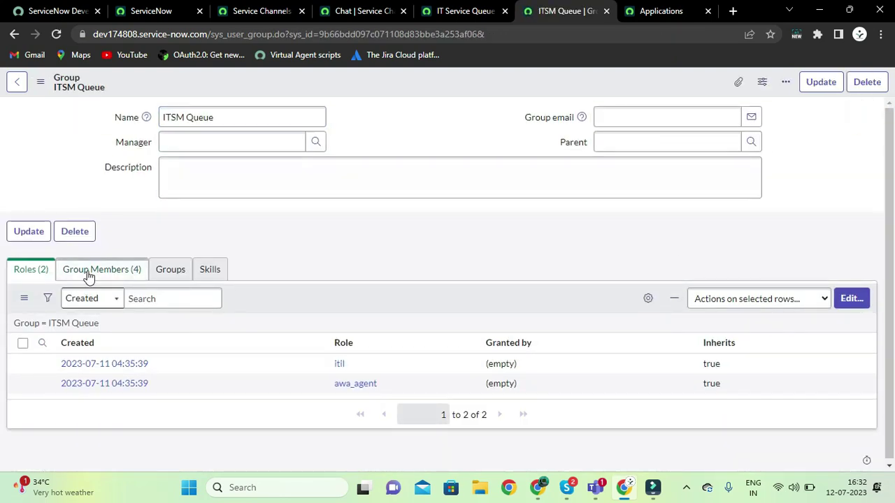
click(98, 270)
scroll(284, 262, down, 1)
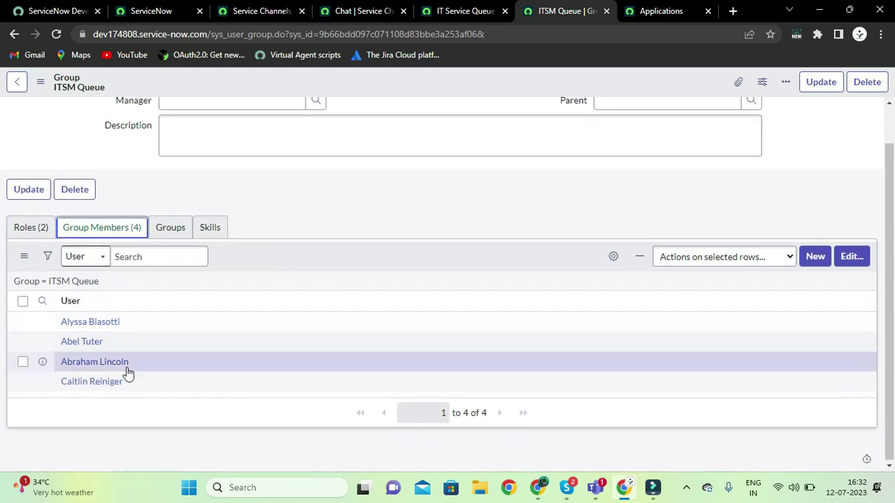
double_click(135, 322)
key(ctrl+c)
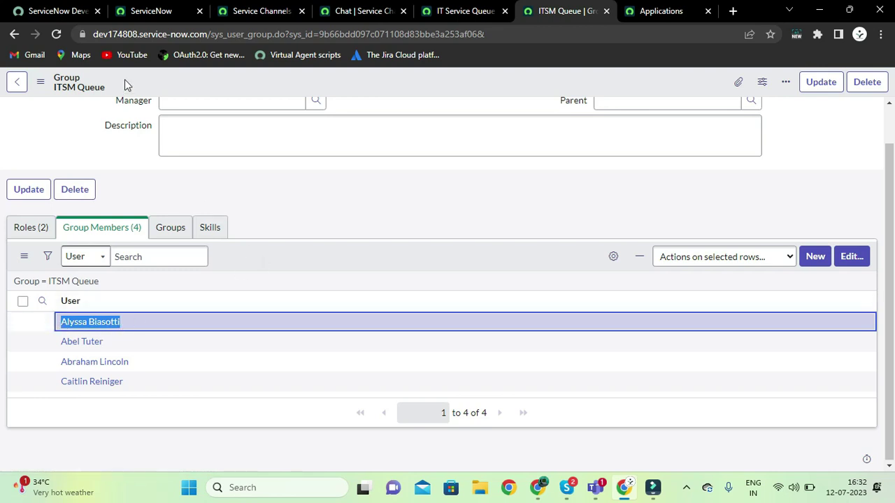
Impersonate that group member via the account menu's Impersonate user dialog
click(171, 13)
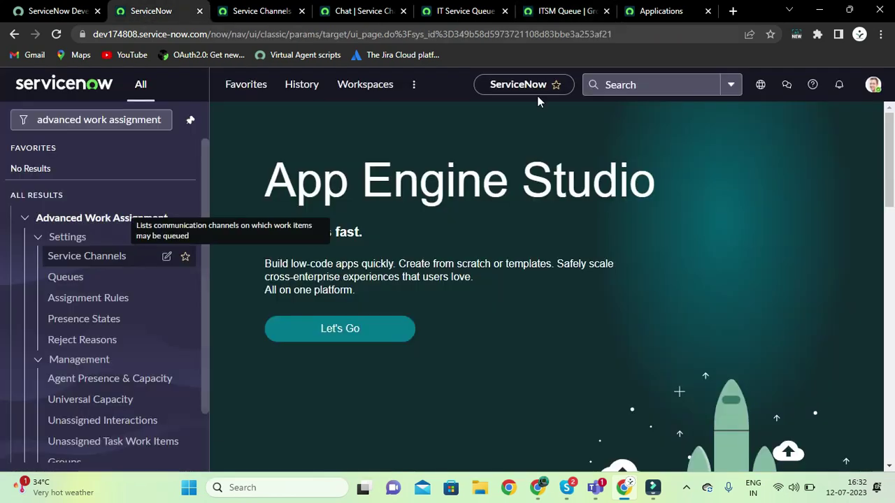
click(873, 85)
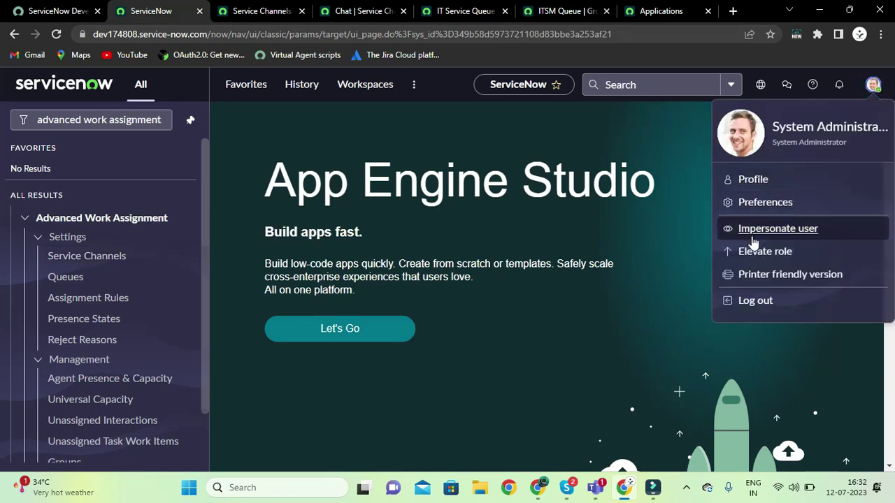
click(752, 231)
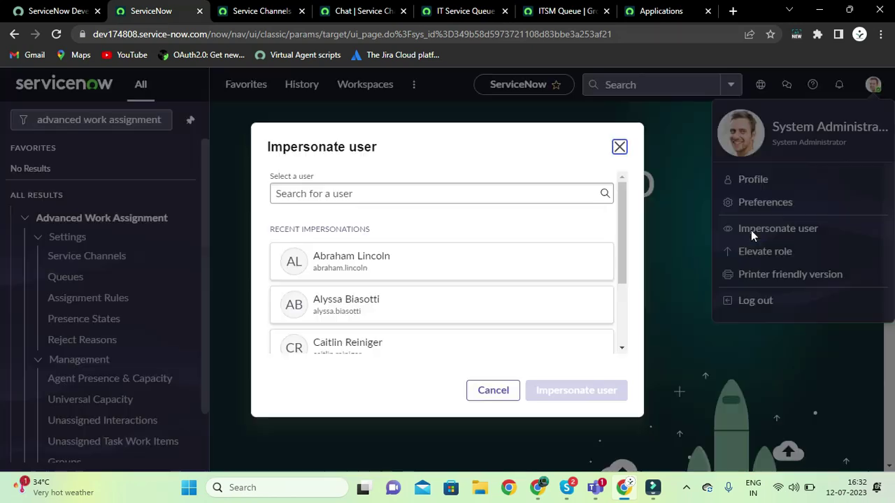
click(445, 195)
key(ctrl+v)
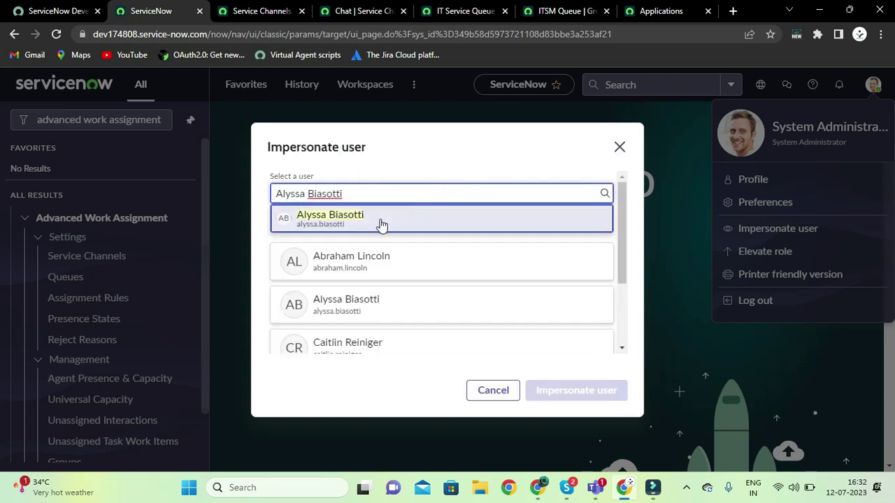
click(381, 223)
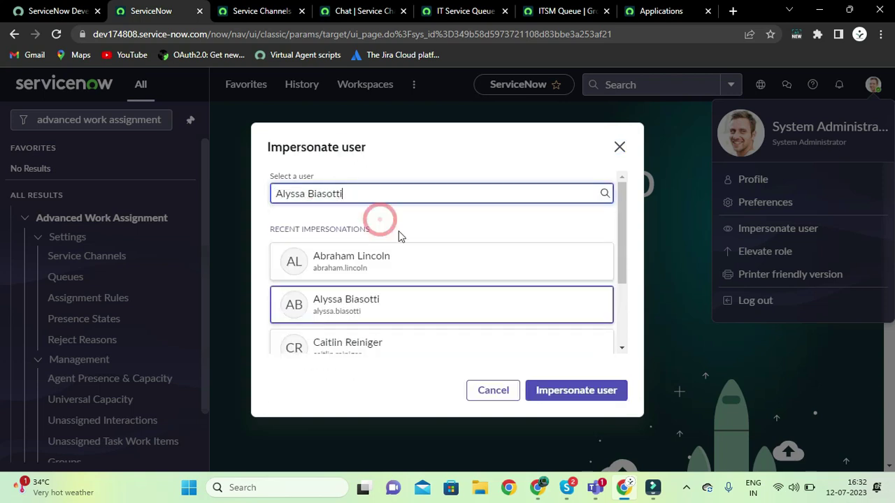
click(575, 395)
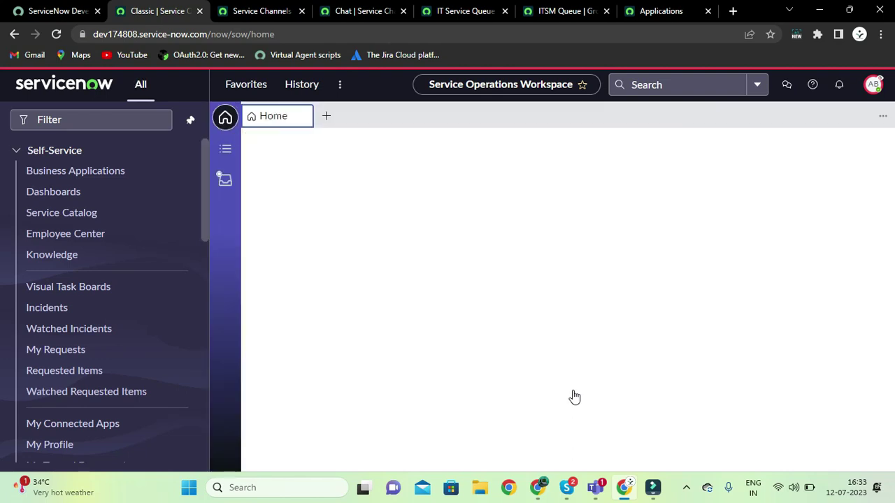
Close the navigation menu and set the agent's inbox status to Available
click(190, 120)
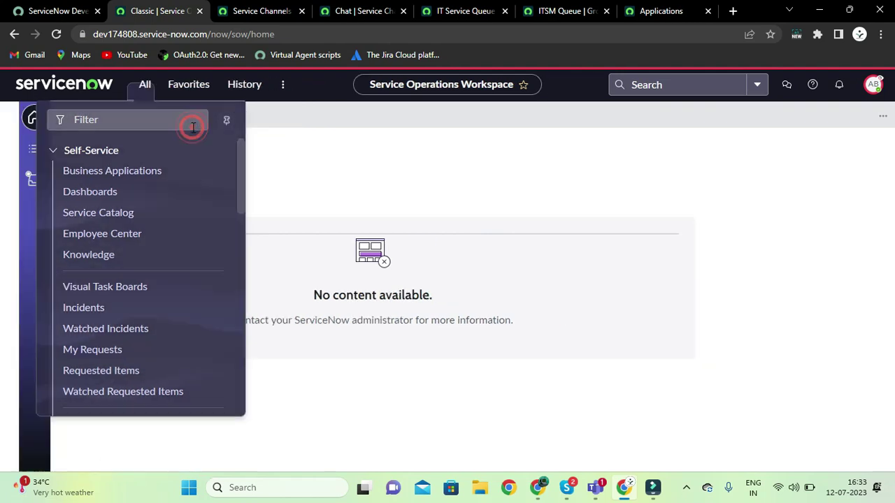
click(359, 196)
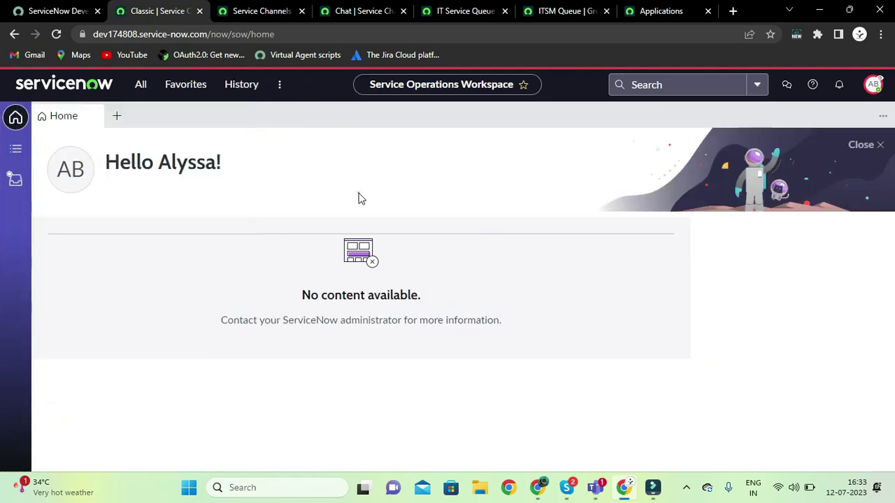
click(15, 181)
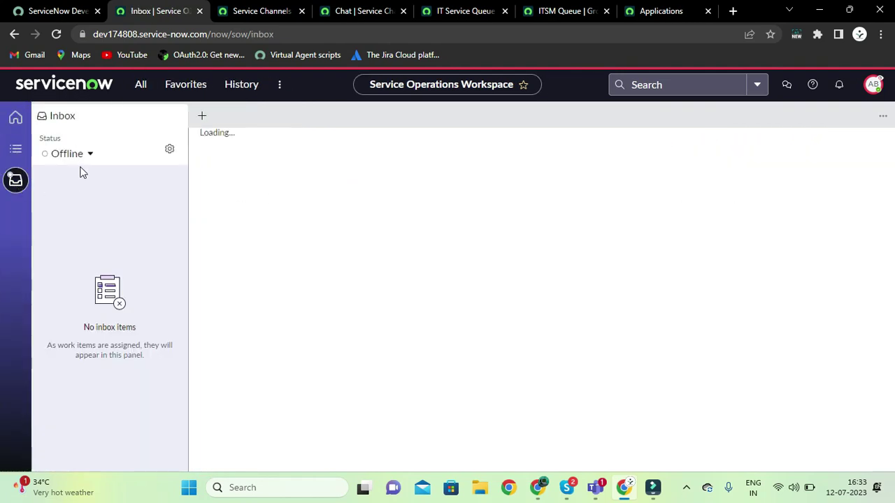
click(81, 156)
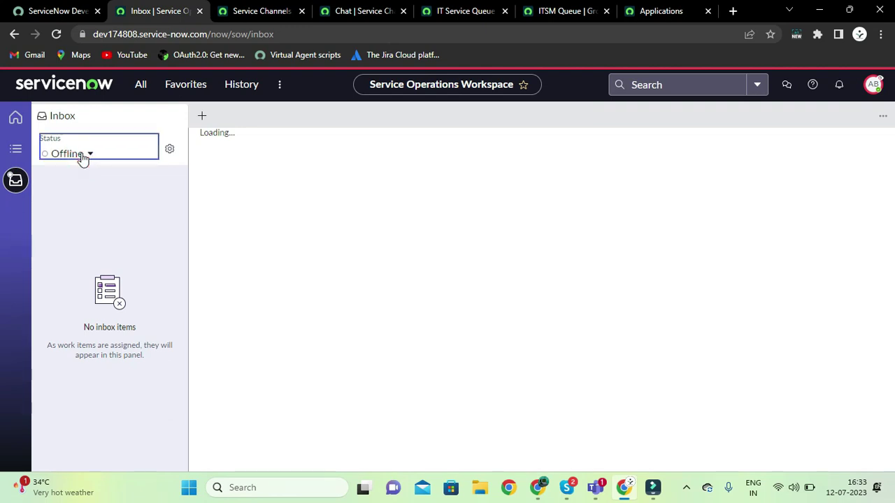
click(82, 171)
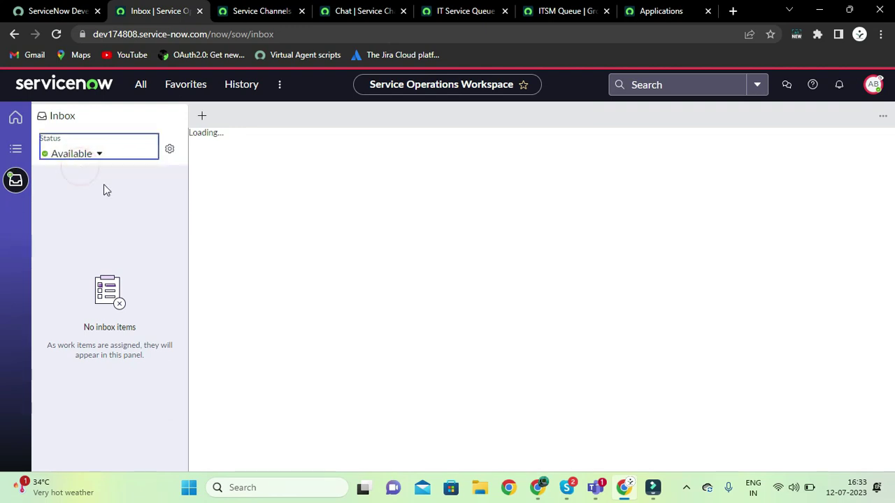
click(122, 200)
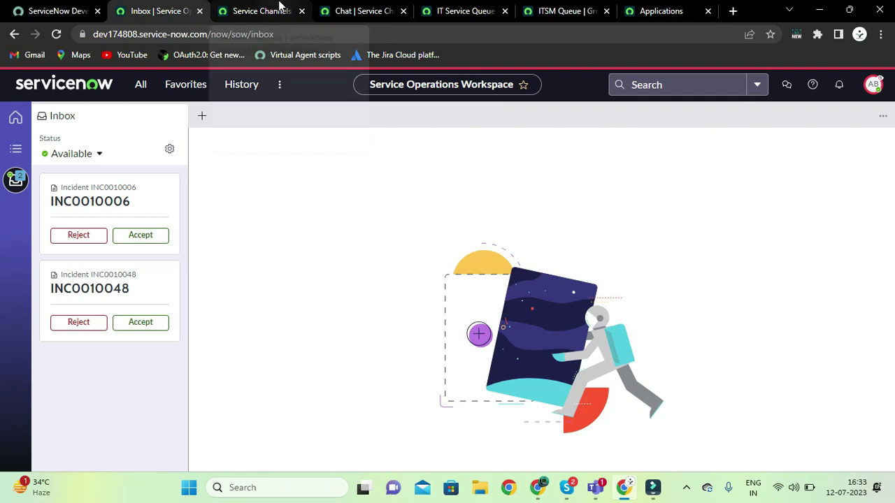
Copy the instance's base address from the Service Channels tab's address bar
click(279, 8)
click(211, 35)
click(208, 34)
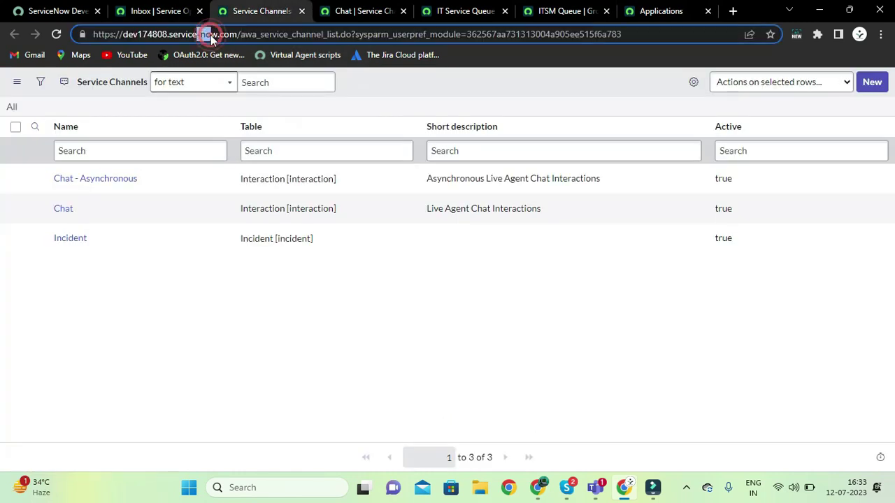
click(209, 33)
drag(241, 34, 101, 29)
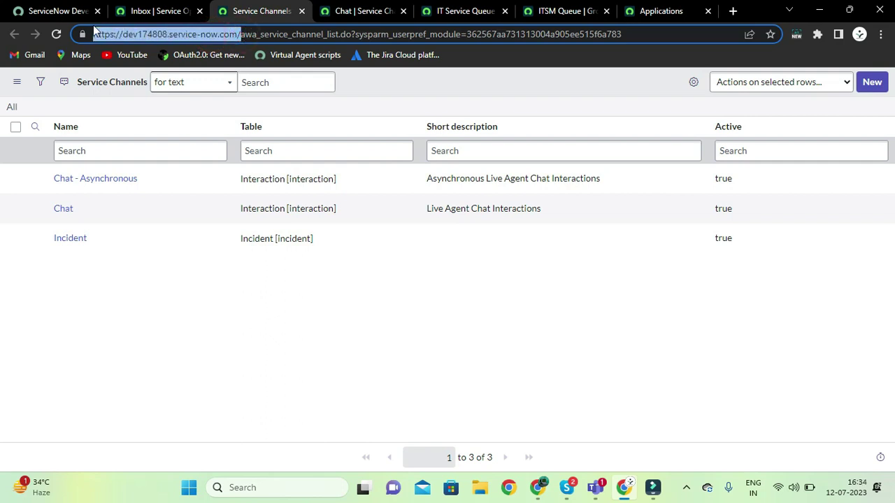
click(160, 9)
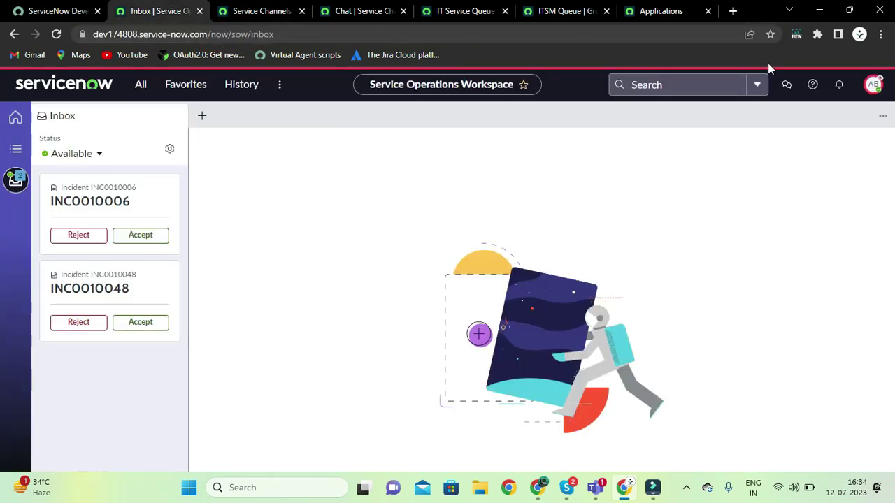
click(880, 33)
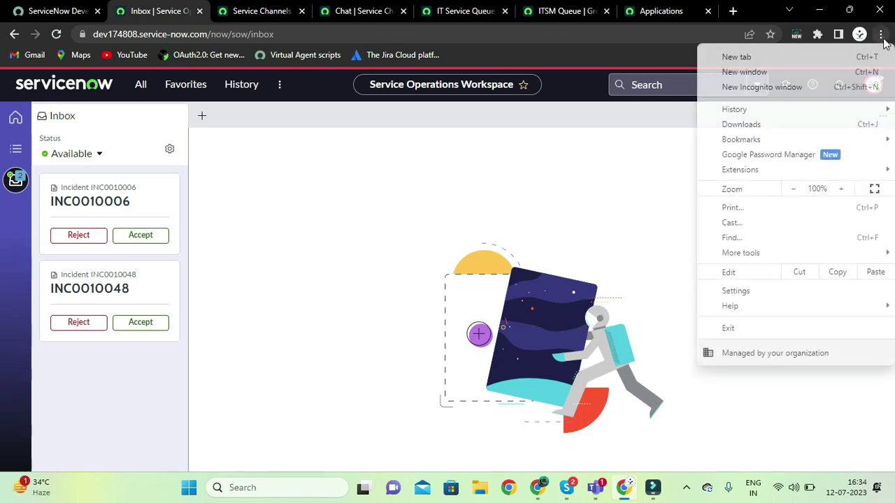
Load the instance's login page in a new incognito window
click(819, 94)
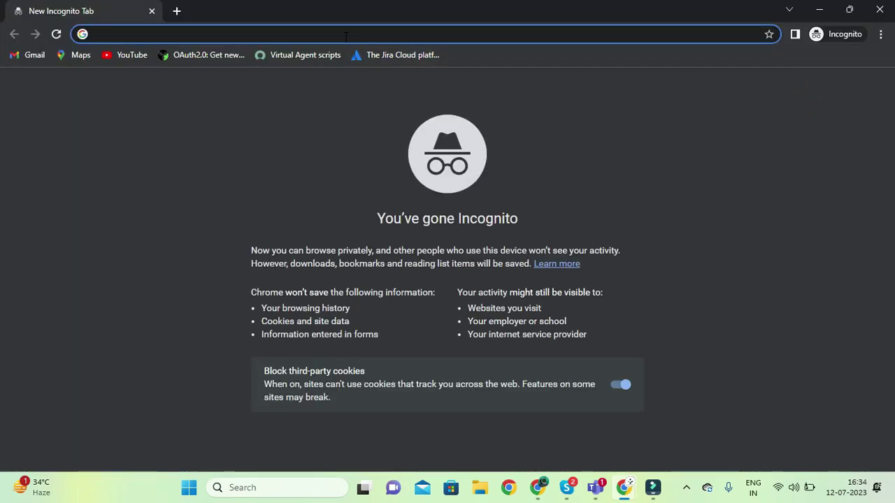
click(344, 35)
text(https://dev174808.service-now.com/)
key(Return)
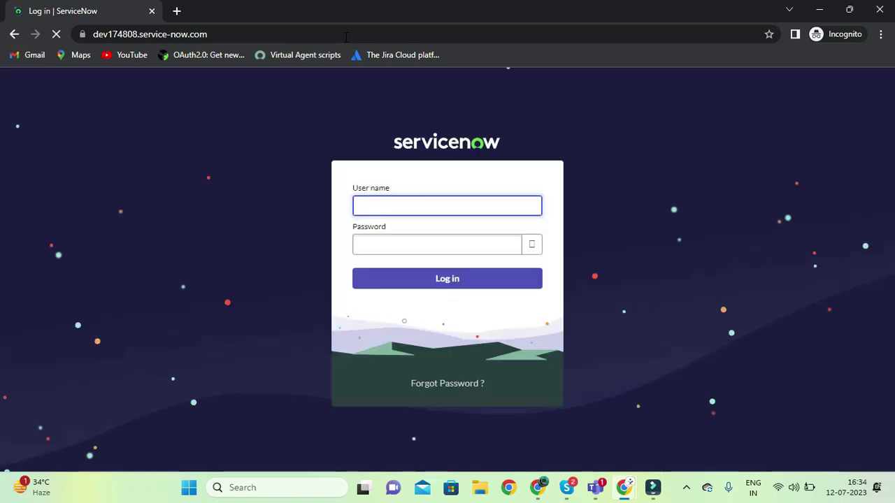
Log in with the other user's user name and password
click(369, 204)
text(abc)
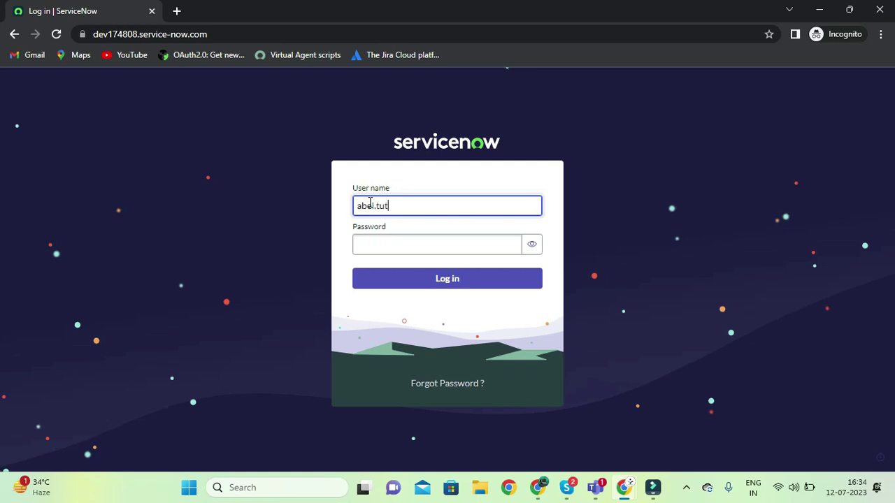
click(371, 244)
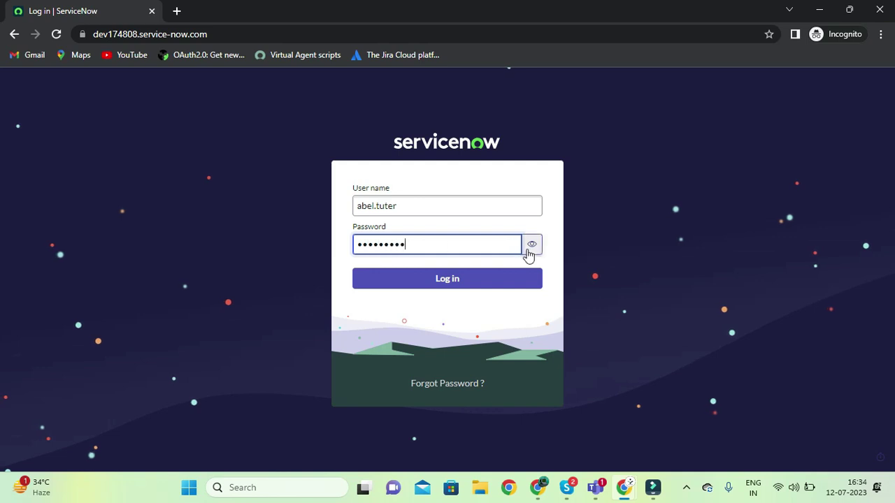
click(470, 280)
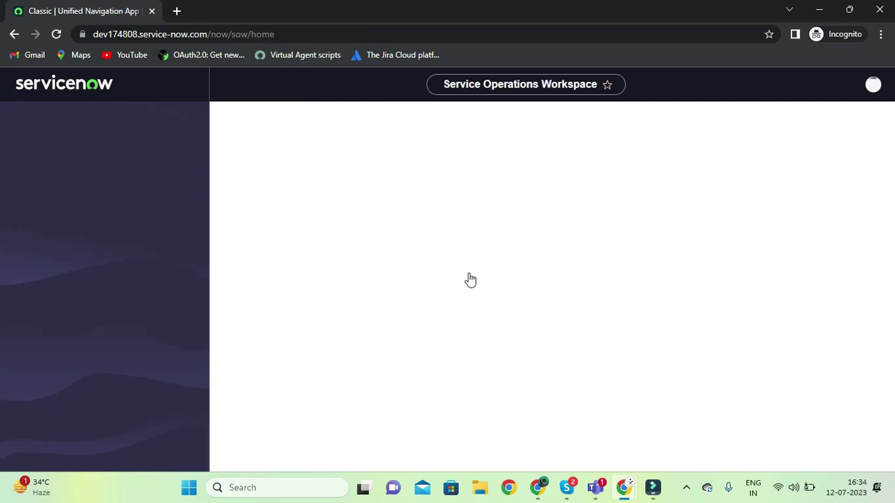
Load the instance's /sp Service Portal in a new incognito tab and open the support chat
drag(210, 35, 94, 33)
key(ctrl+c)
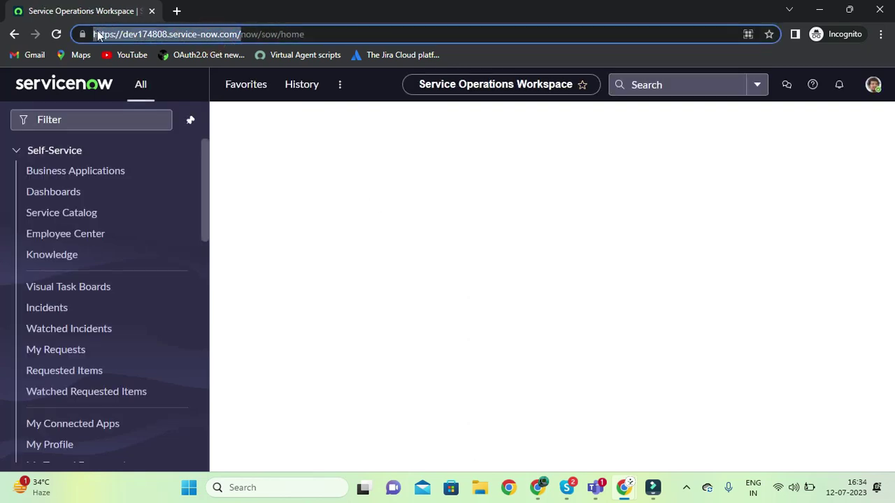
click(174, 11)
key(ctrl+v)
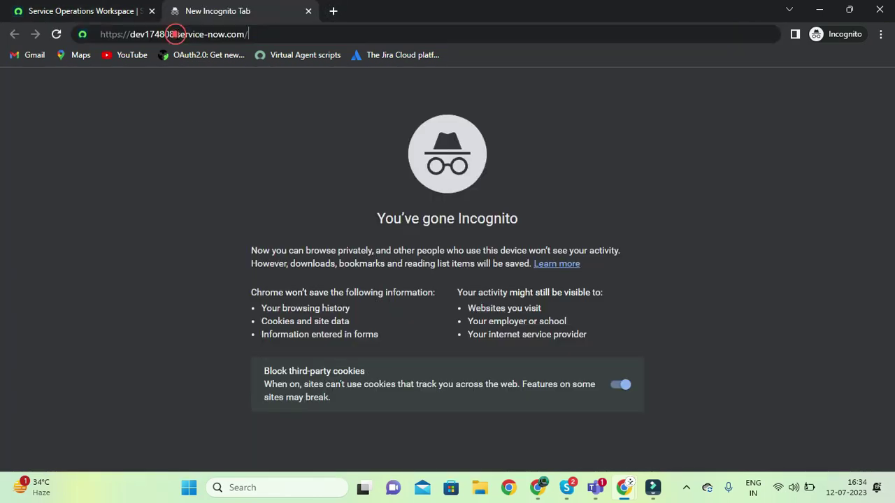
text(sp)
key(Return)
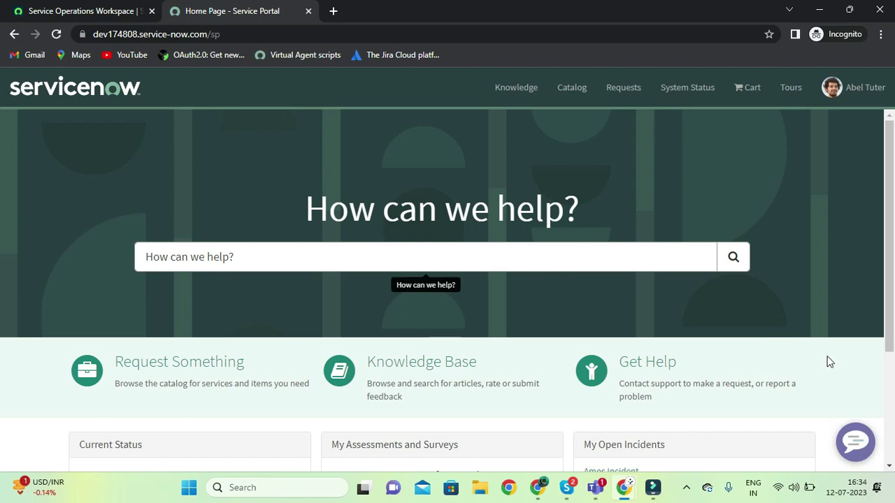
click(854, 441)
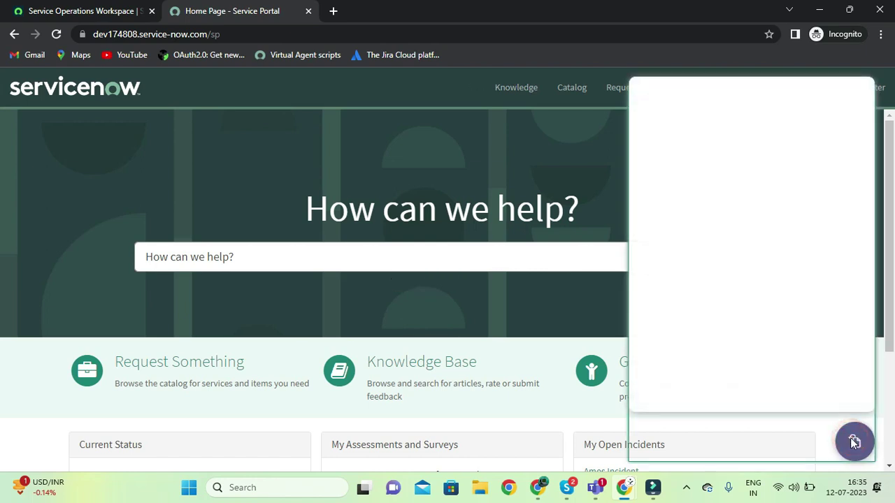